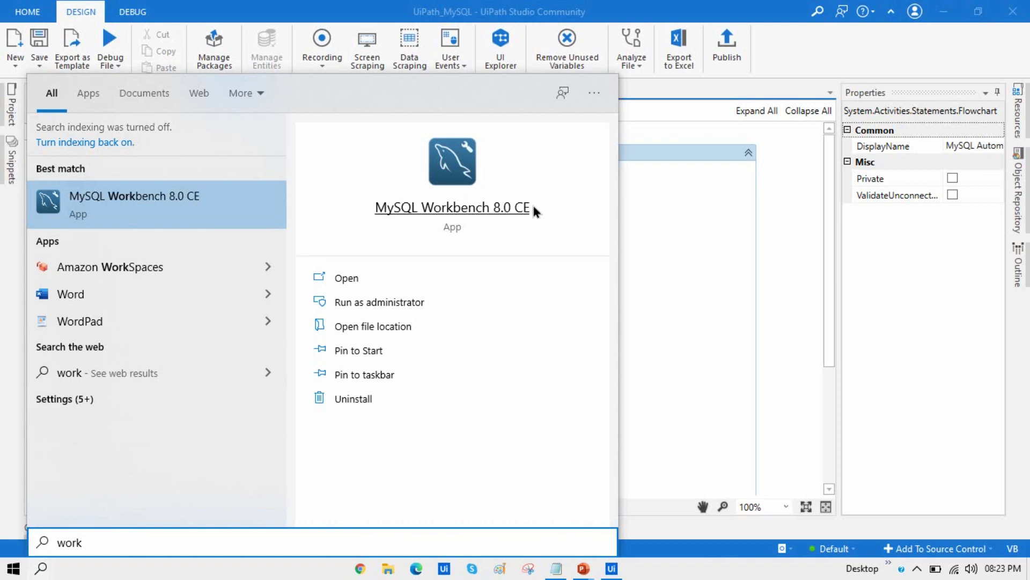
Open MySQL Workbench and show the settings of Local instance MySQL80 in the server connection manager
click(126, 199)
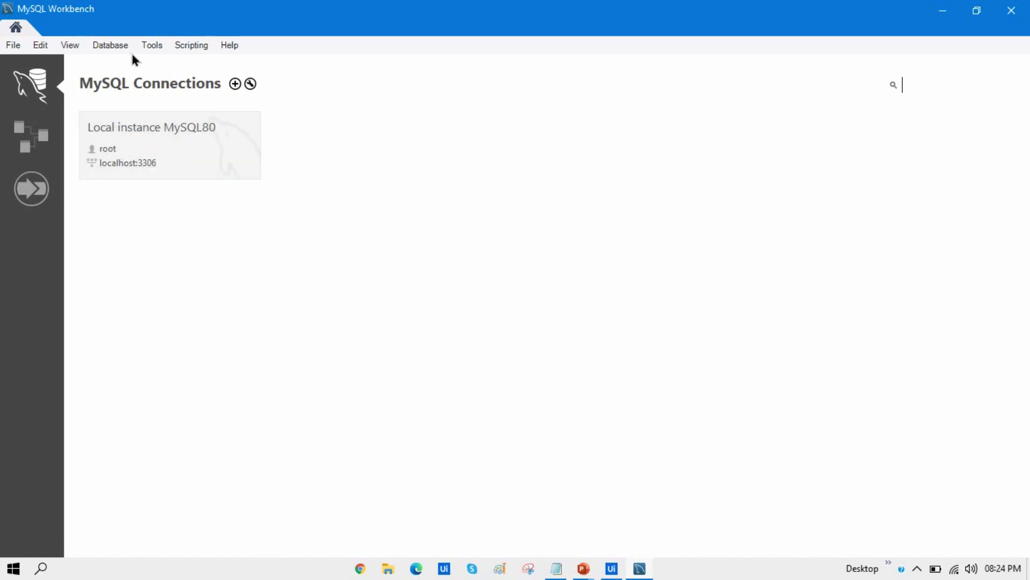
click(111, 46)
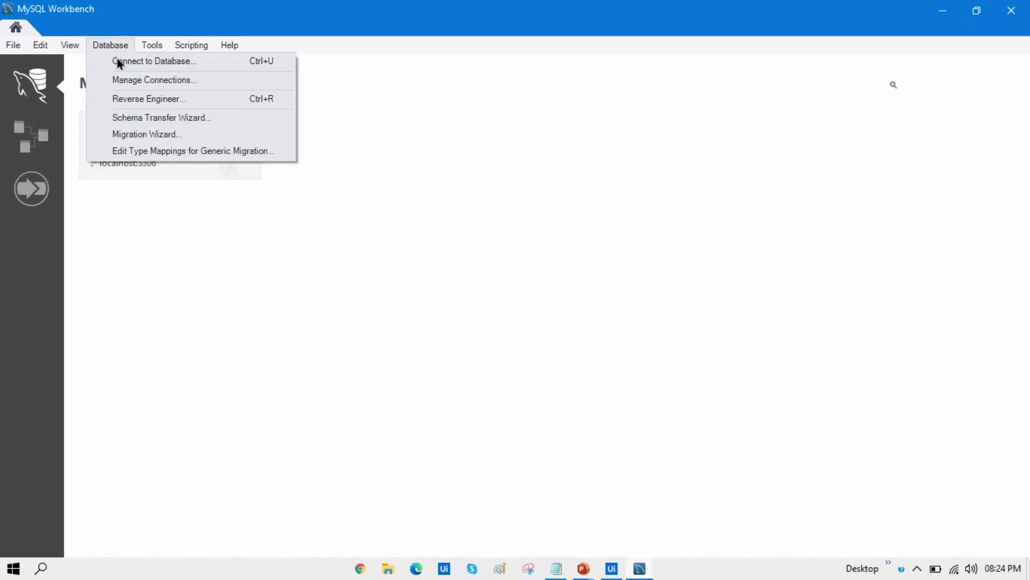
click(134, 80)
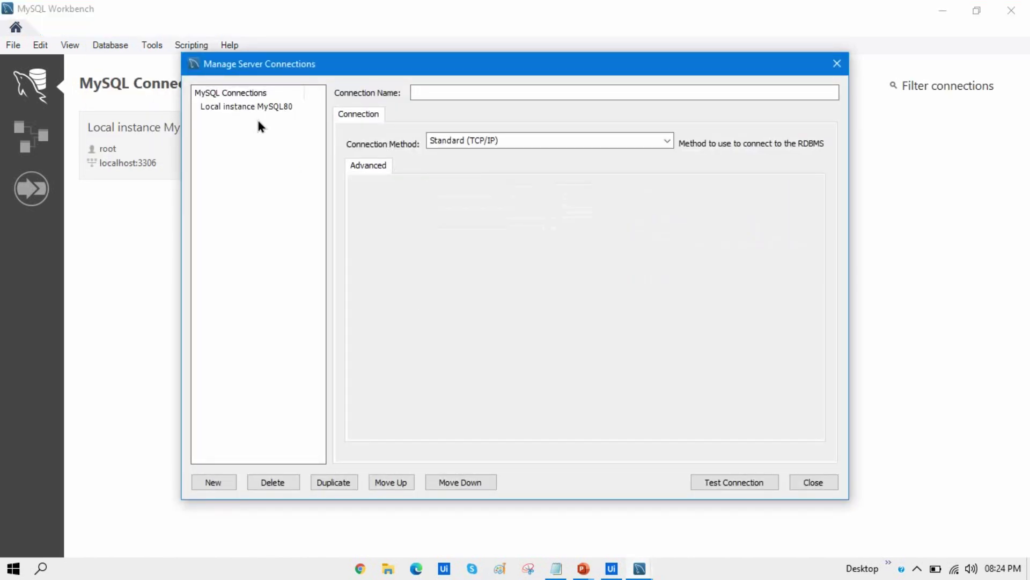
click(213, 108)
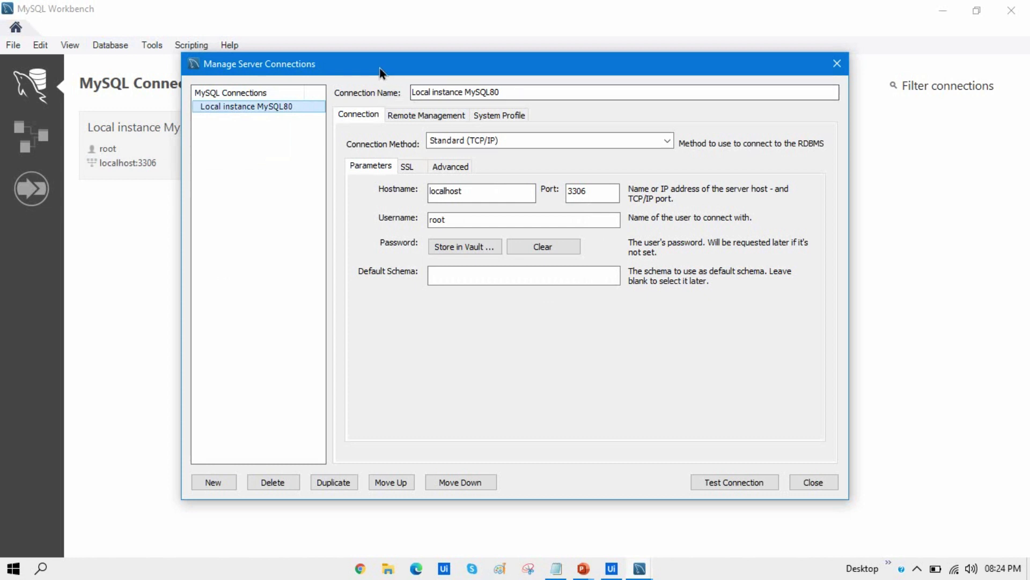
Examine the connection name, hostname, port and username of Local instance MySQL80, and close the connection manager
drag(379, 68, 449, 62)
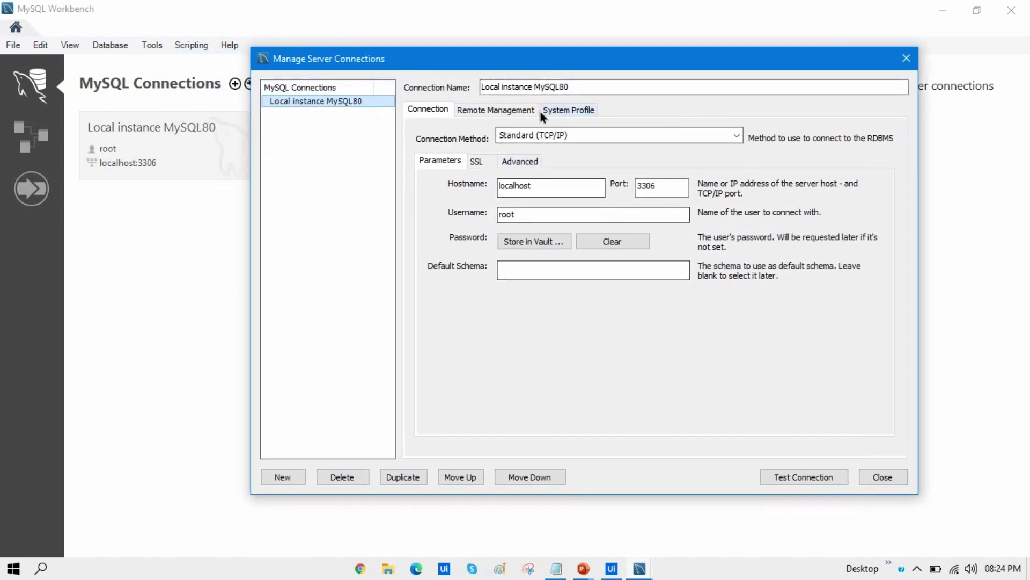
drag(518, 86, 429, 102)
click(605, 86)
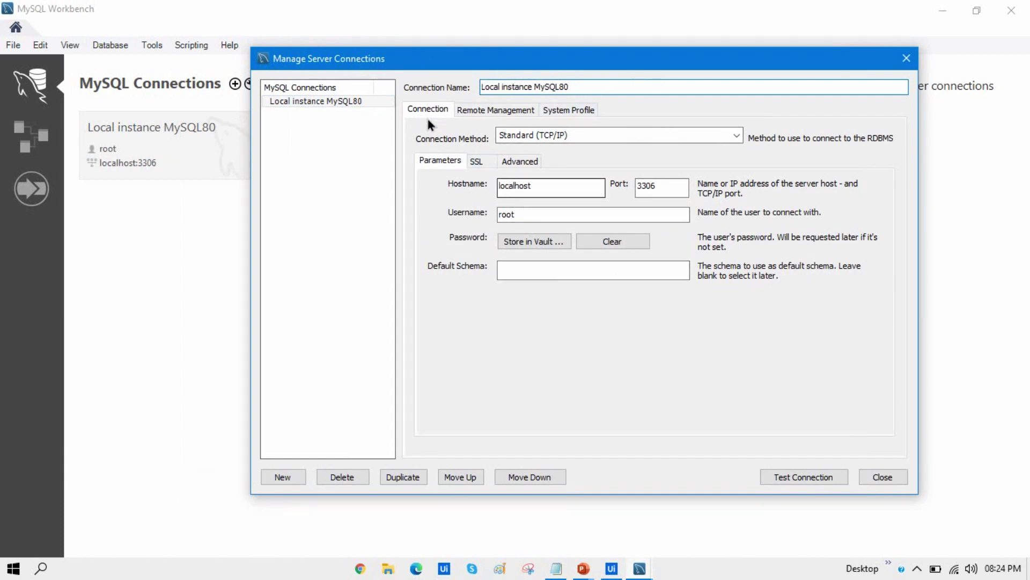
click(545, 186)
drag(545, 187, 487, 187)
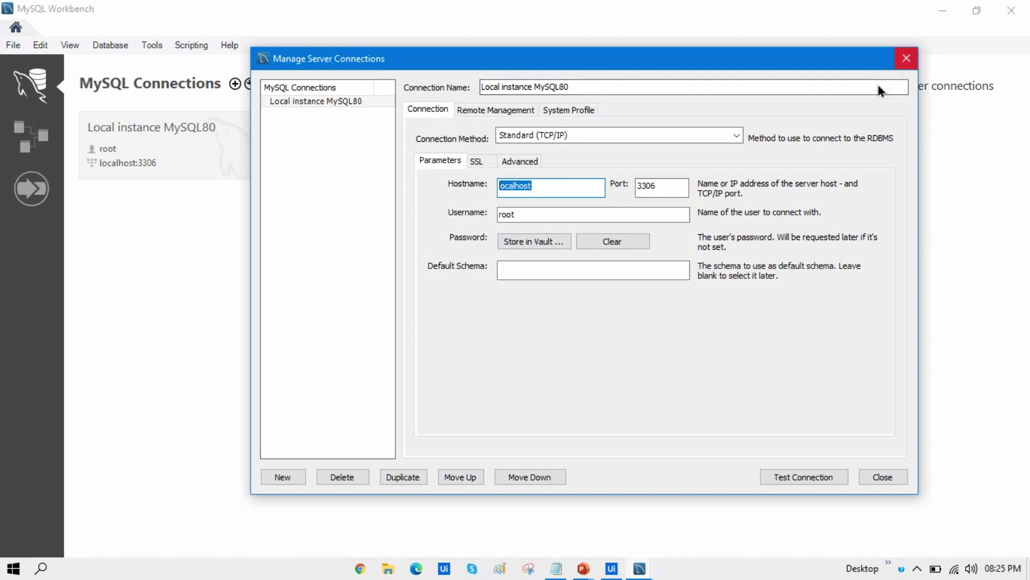
click(907, 59)
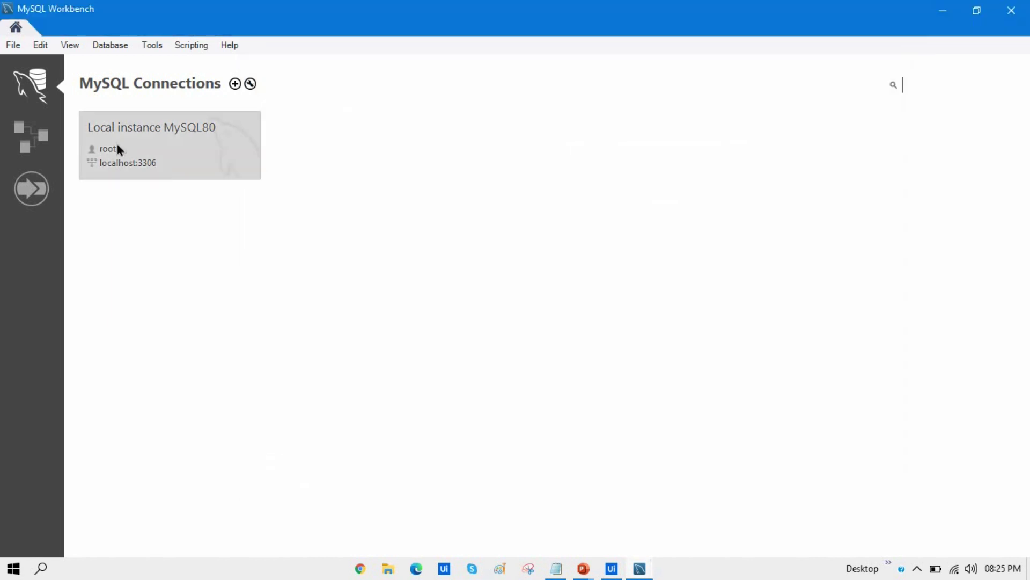
Connect to Local instance MySQL80 by entering the account password
click(135, 143)
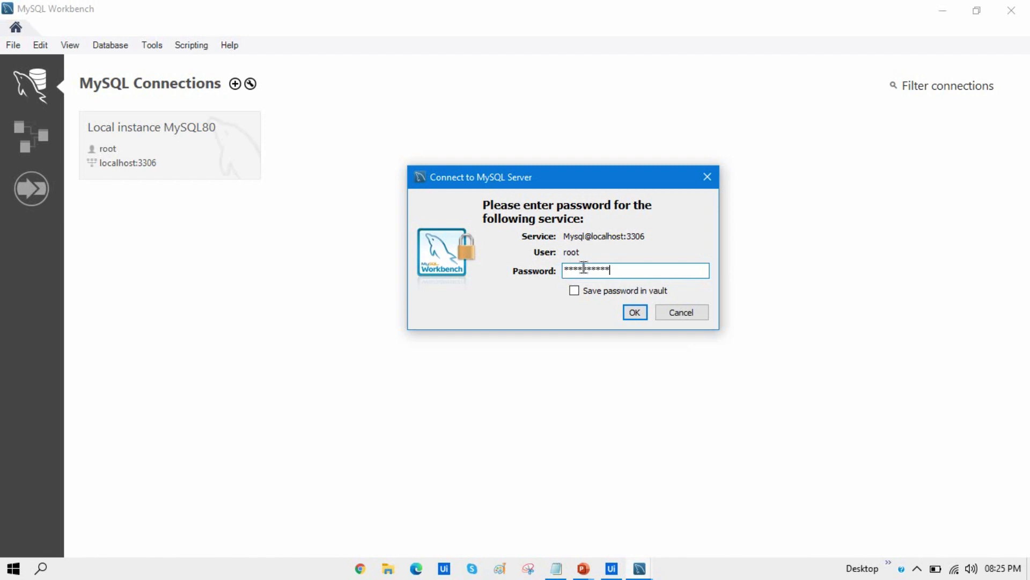
click(639, 316)
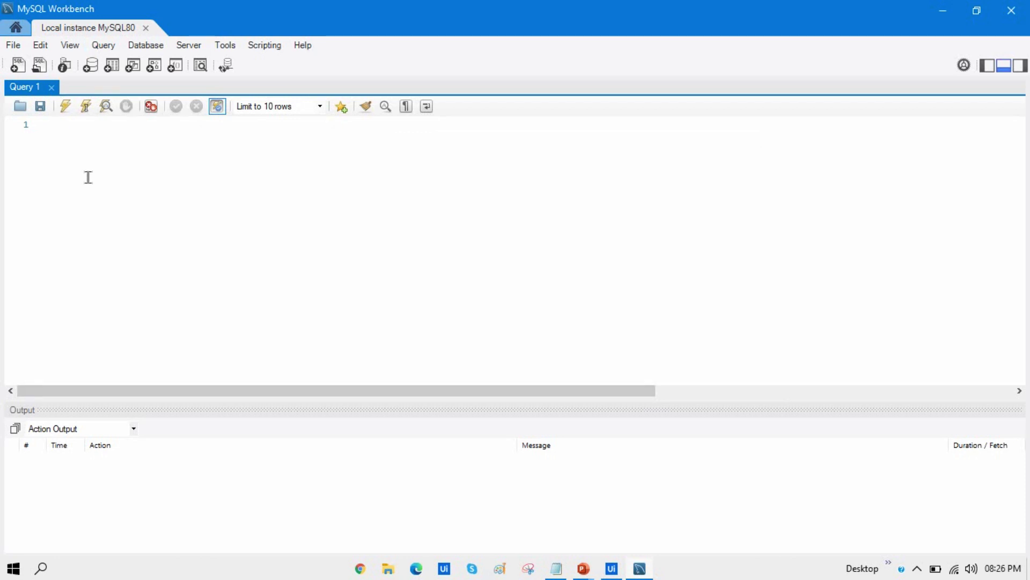
Write and execute the query "Show databases" to list the databases on the server
click(60, 147)
text(Show)
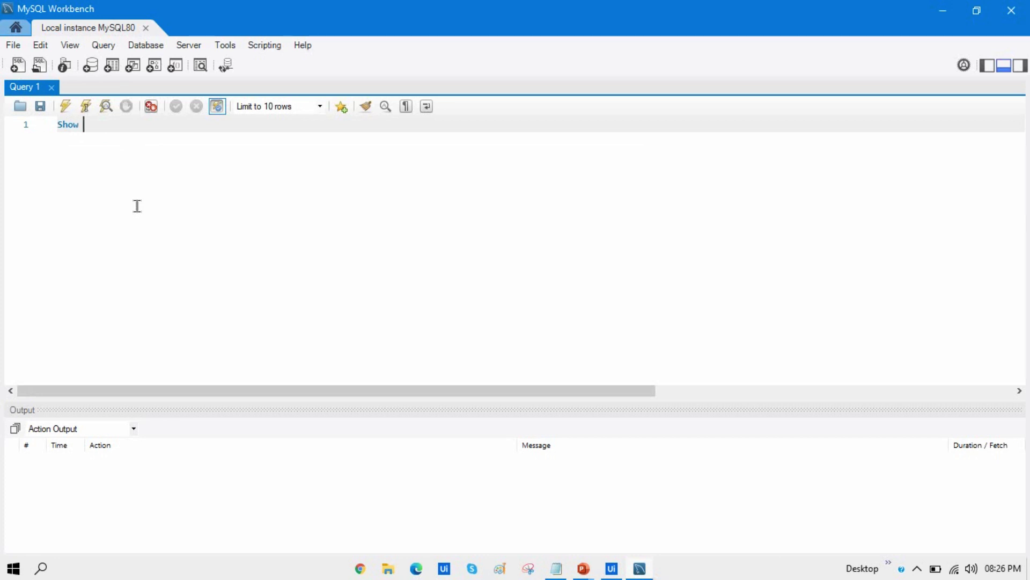
text( Datab)
key(Return)
click(66, 107)
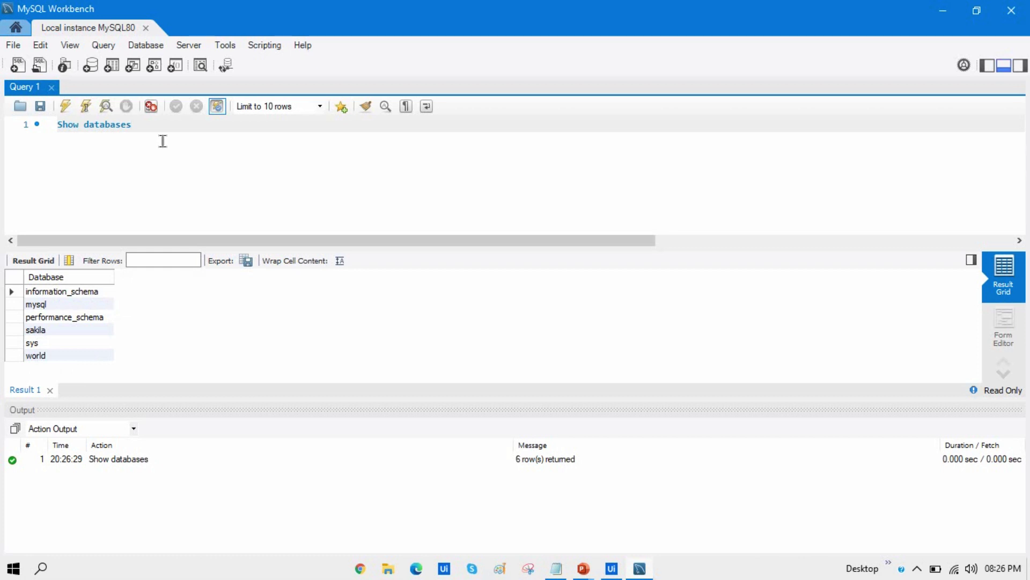
Replace the query with "Create database UiPathRPA" and execute it
key(ctrl+a)
key(BackSpace)
text(Create Data)
key(Return)
text(Ui)
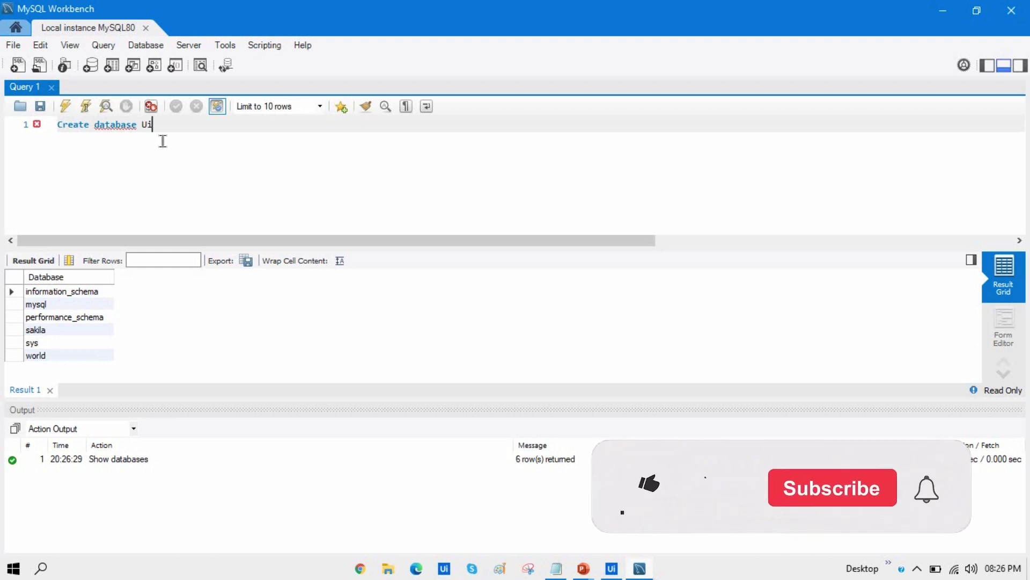
text(PathRPA)
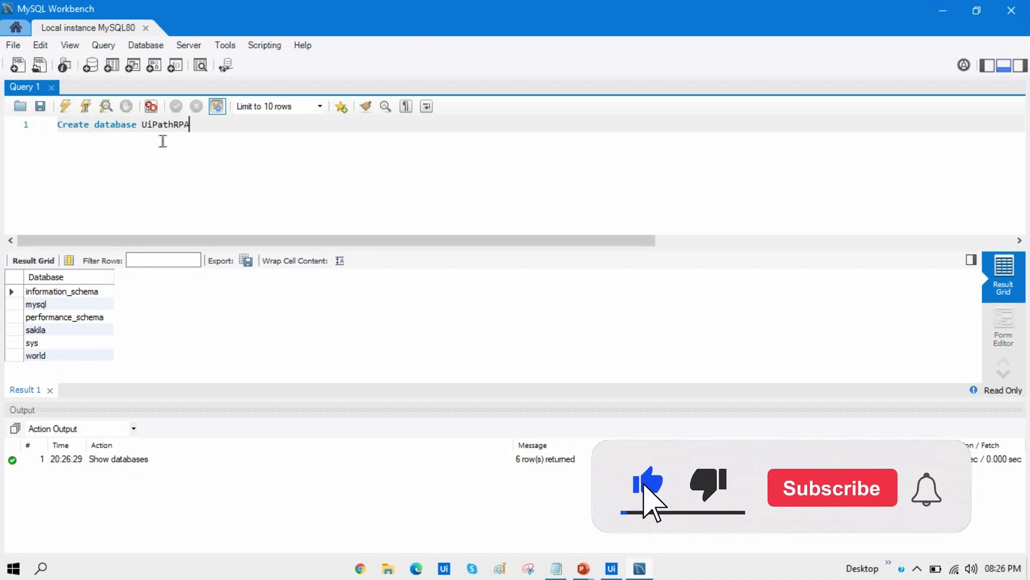
click(65, 106)
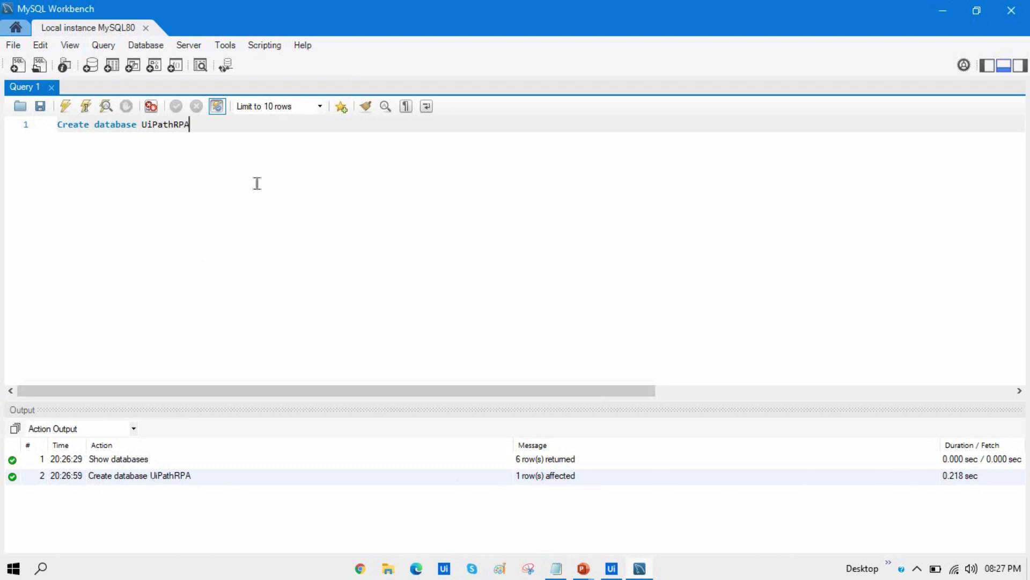
Execute "Show databases" in place of the current query and select uipathrpa in the resulting list
key(ctrl+a)
key(BackSpace)
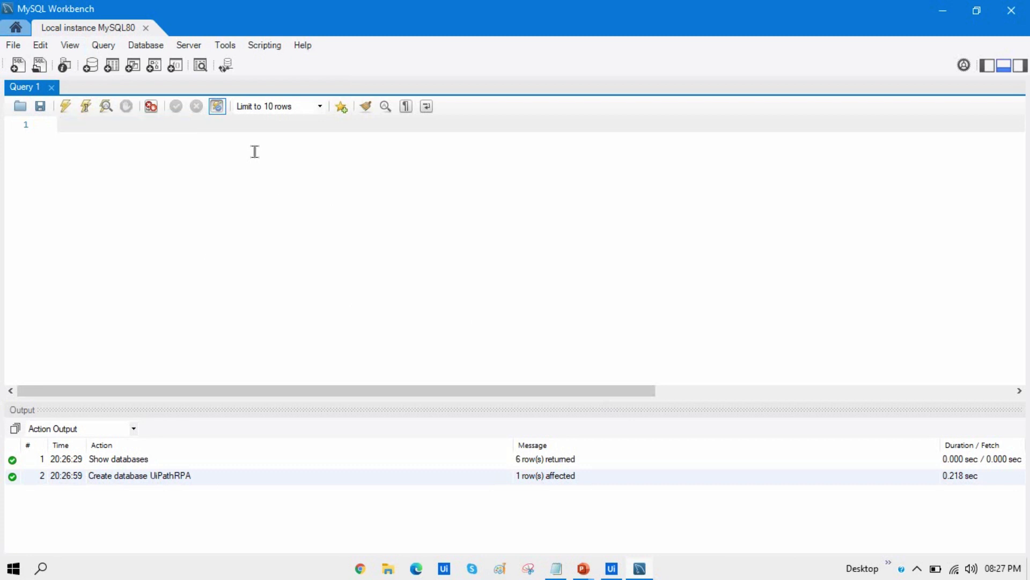
text(Show Databases)
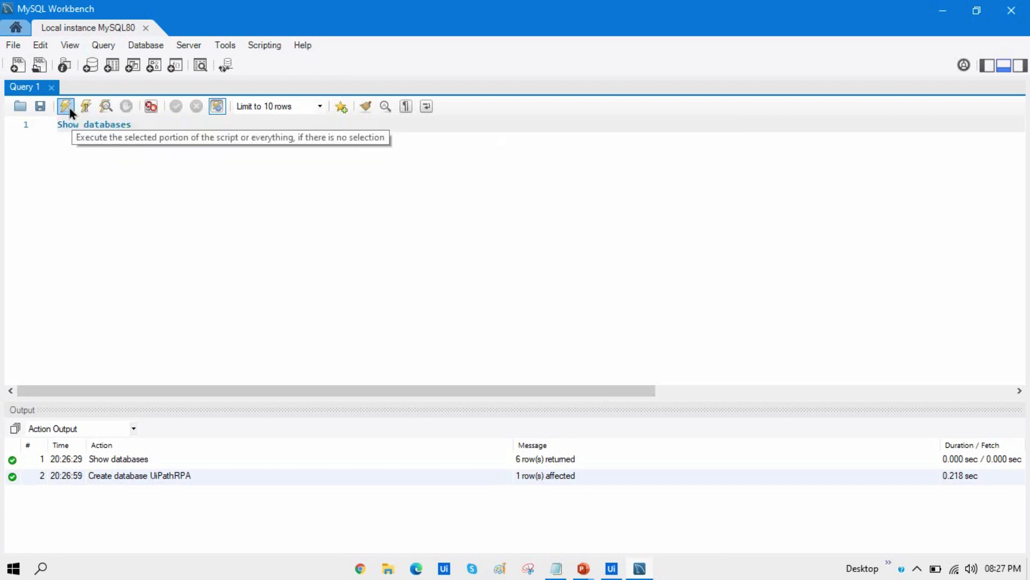
click(65, 107)
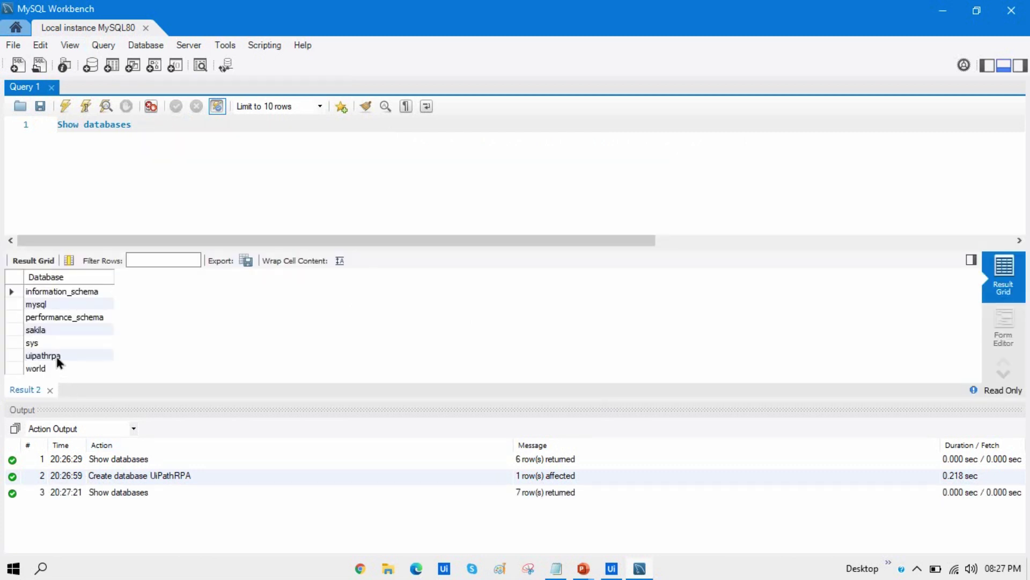
click(57, 357)
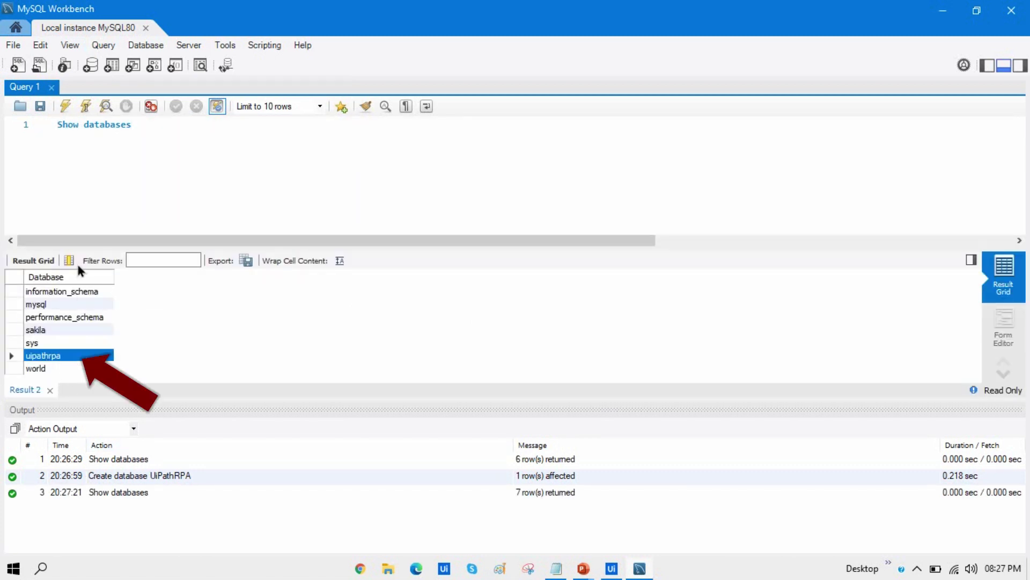
Replace the query with "USE uipathrpa" and execute it to make that database active
click(175, 133)
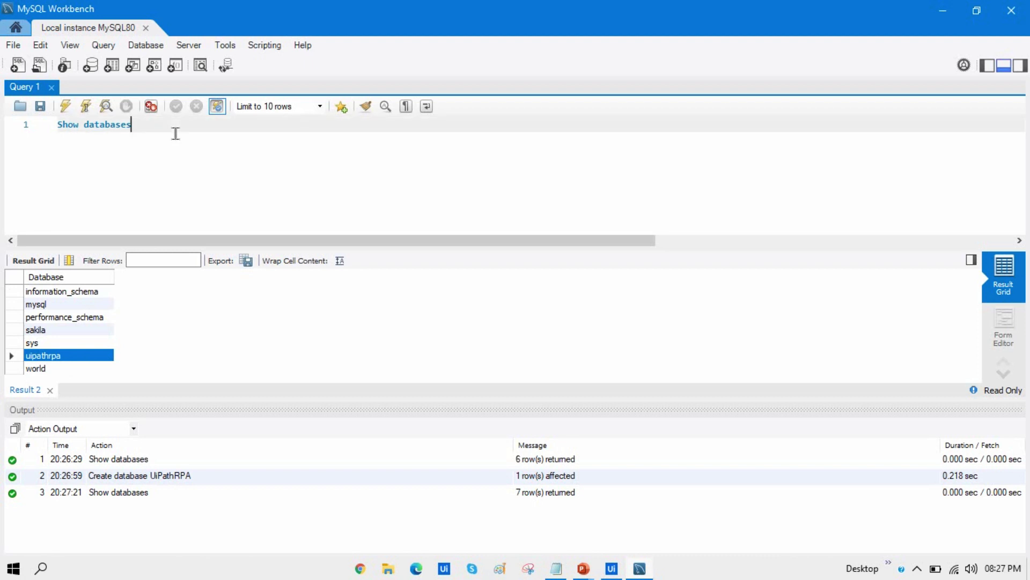
key(ctrl+a)
key(BackSpace)
text(USE uipat)
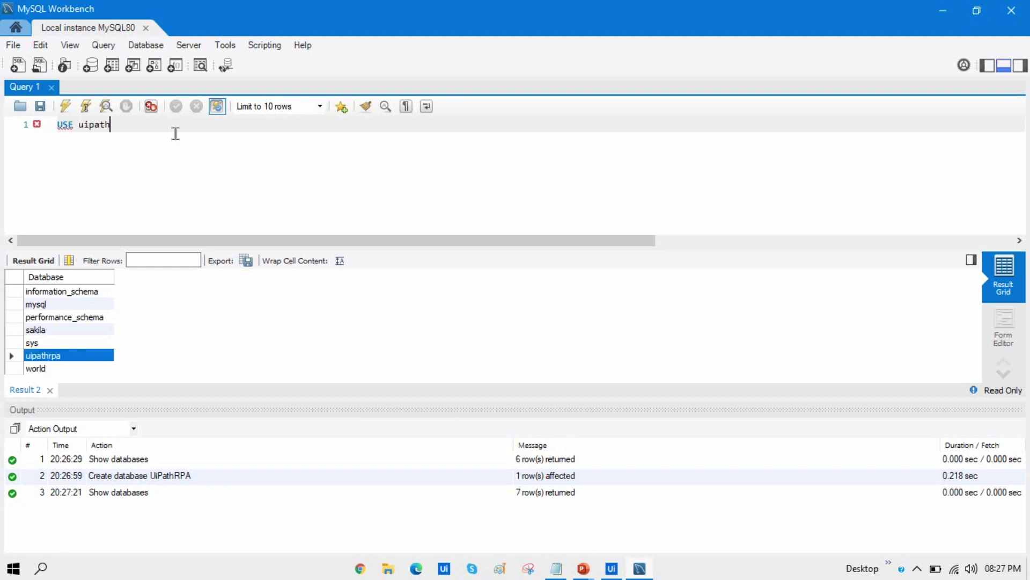
text(rpa)
click(66, 106)
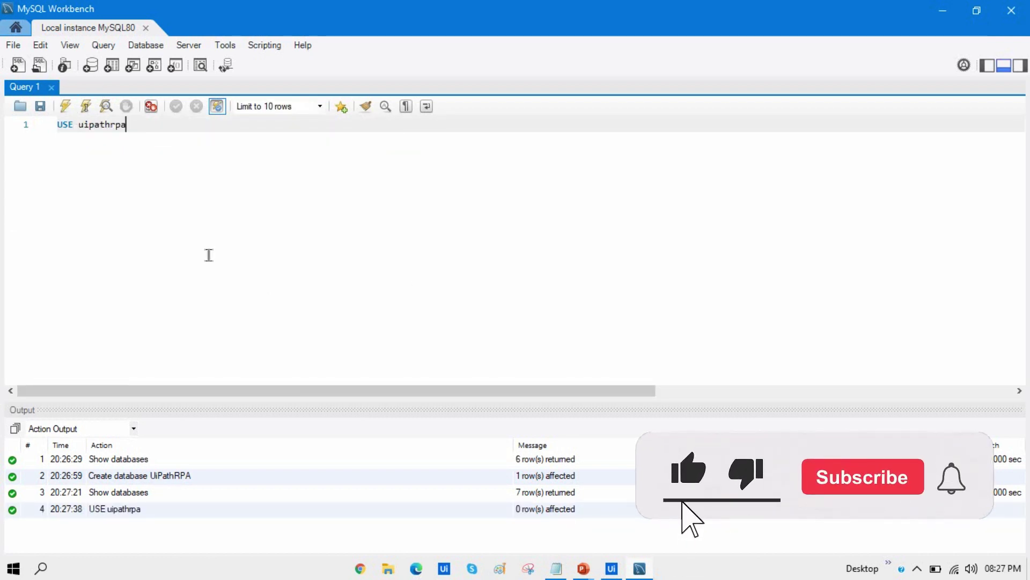
drag(127, 125, 57, 124)
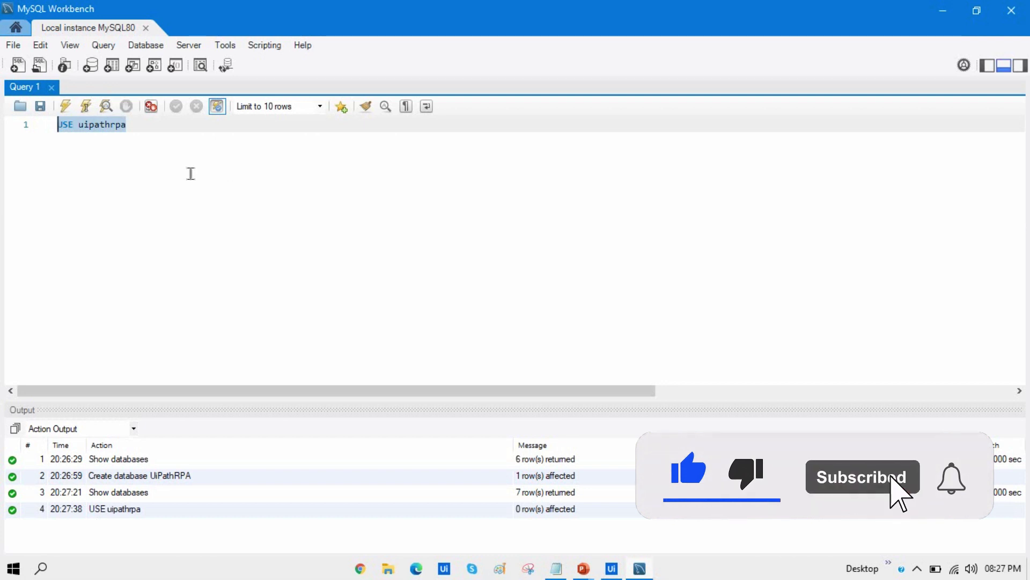
click(140, 124)
drag(140, 124, 78, 125)
click(218, 208)
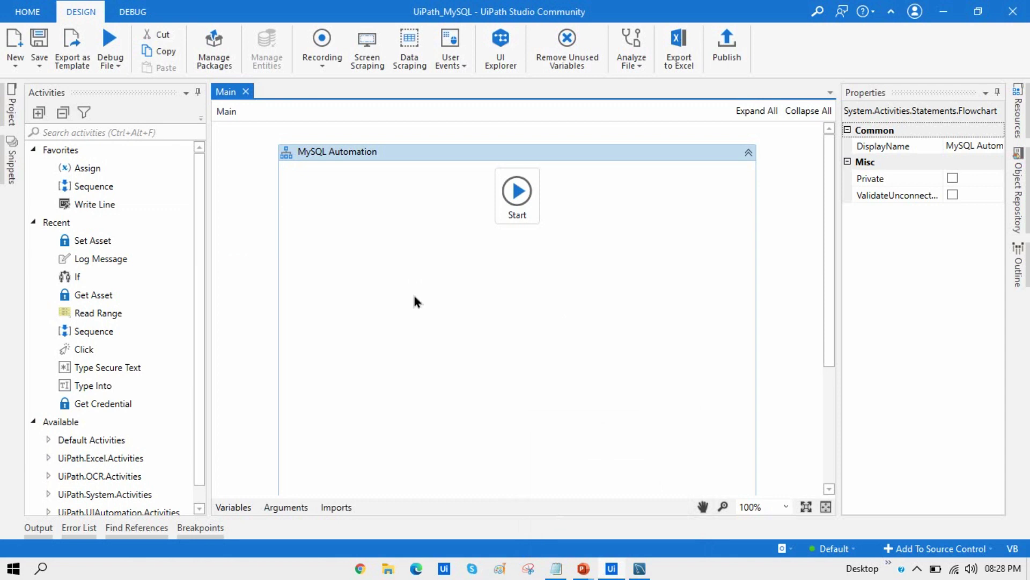
Search all packages for UiPath.Database, install UiPath.Database.Activities version 1.4.0 in the project and save the package changes
click(214, 48)
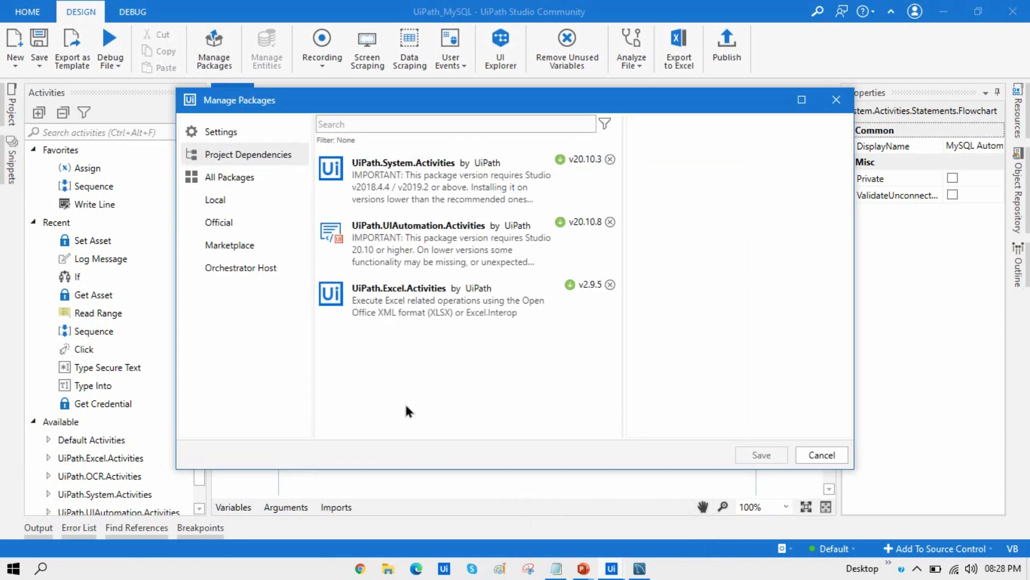
click(251, 181)
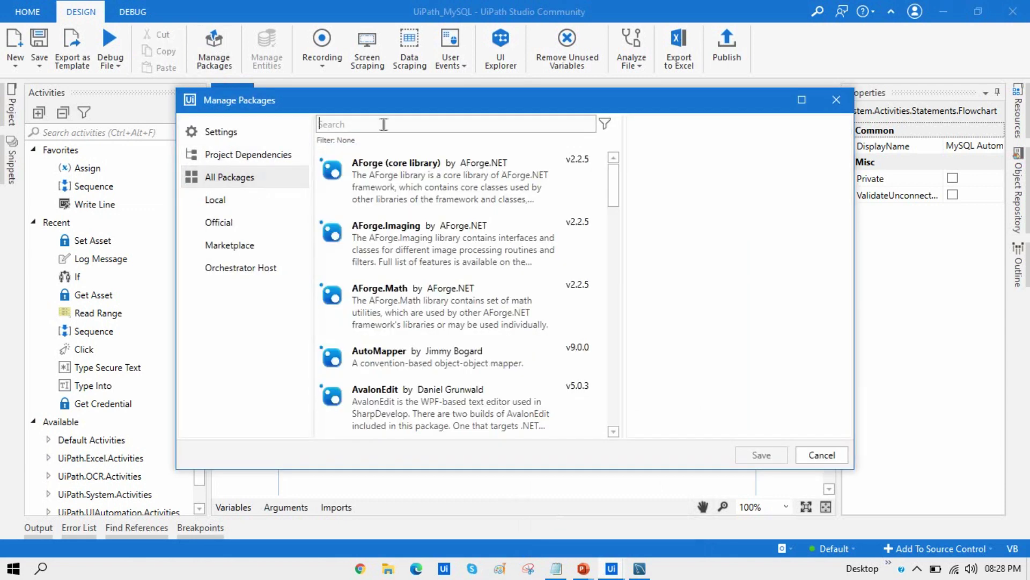
text(UiPath)
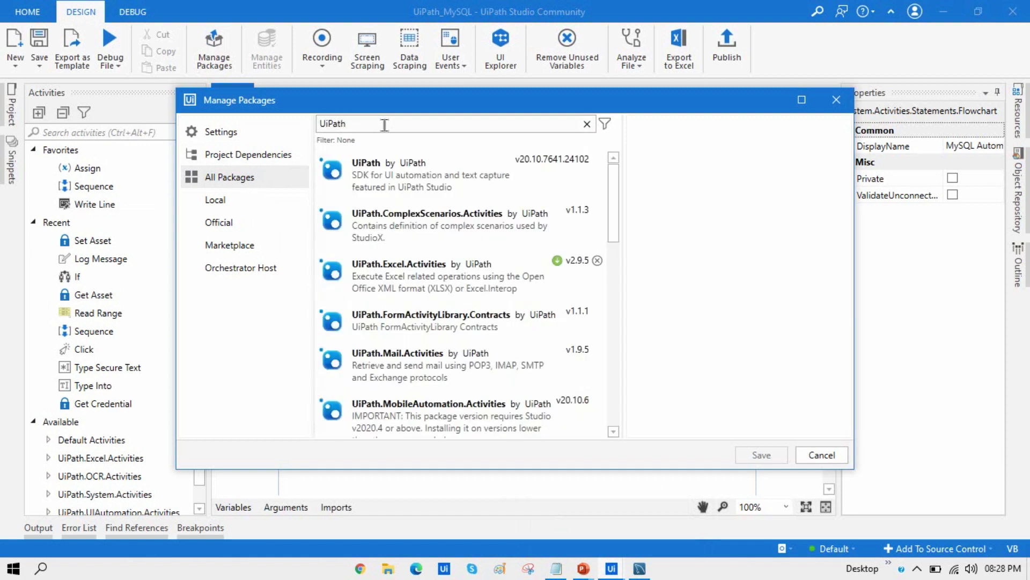
text(.Database)
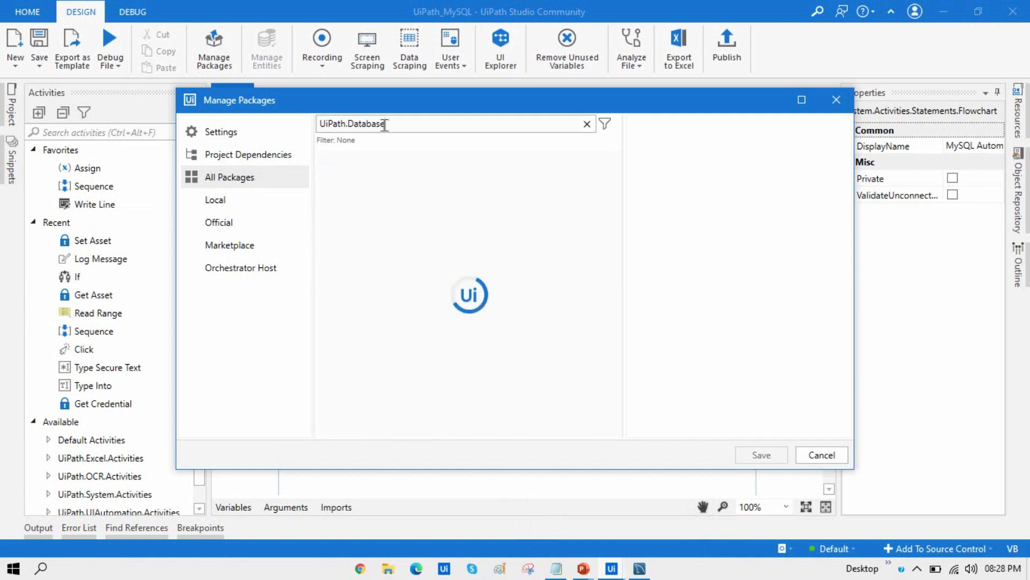
click(464, 169)
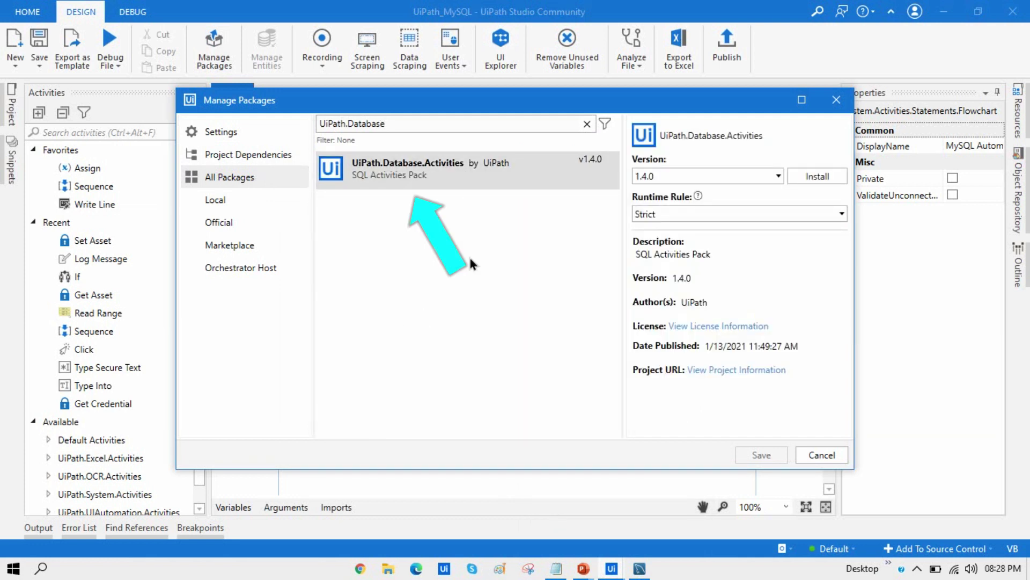
click(817, 176)
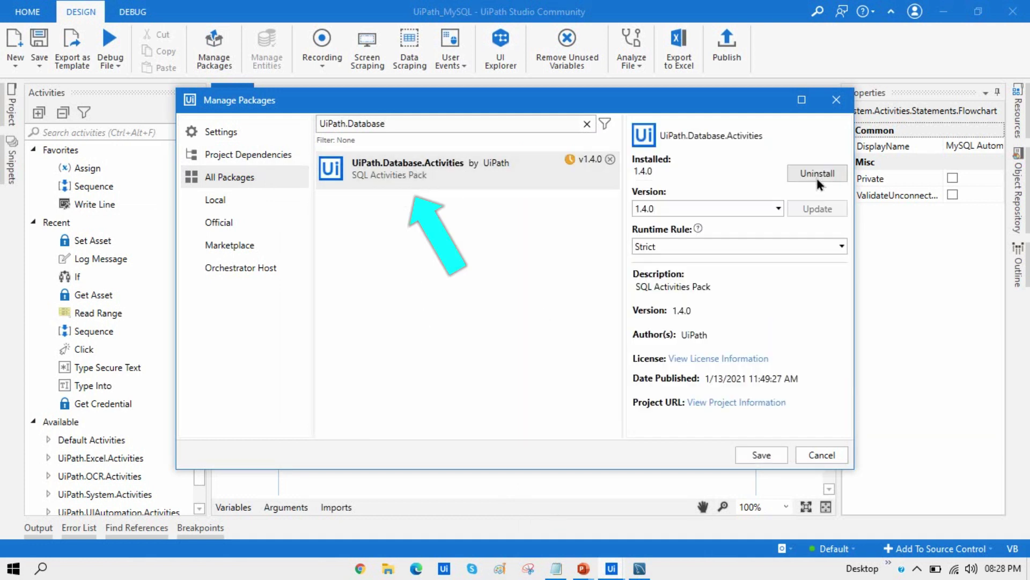
click(784, 450)
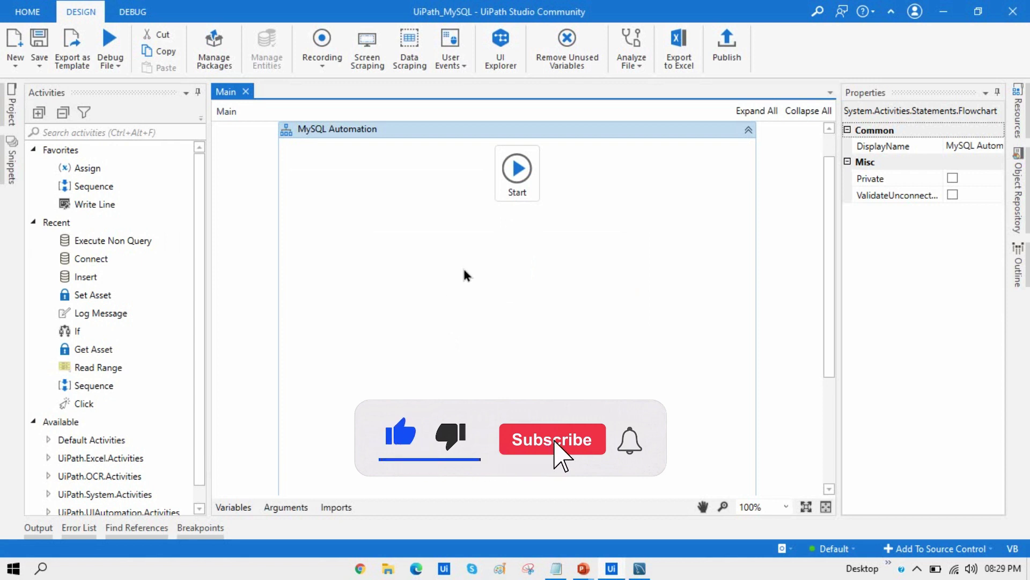
Search the activities for Connect and add the database Connect activity to the MySQL Automation flowchart, linked below Start
drag(830, 281, 819, 262)
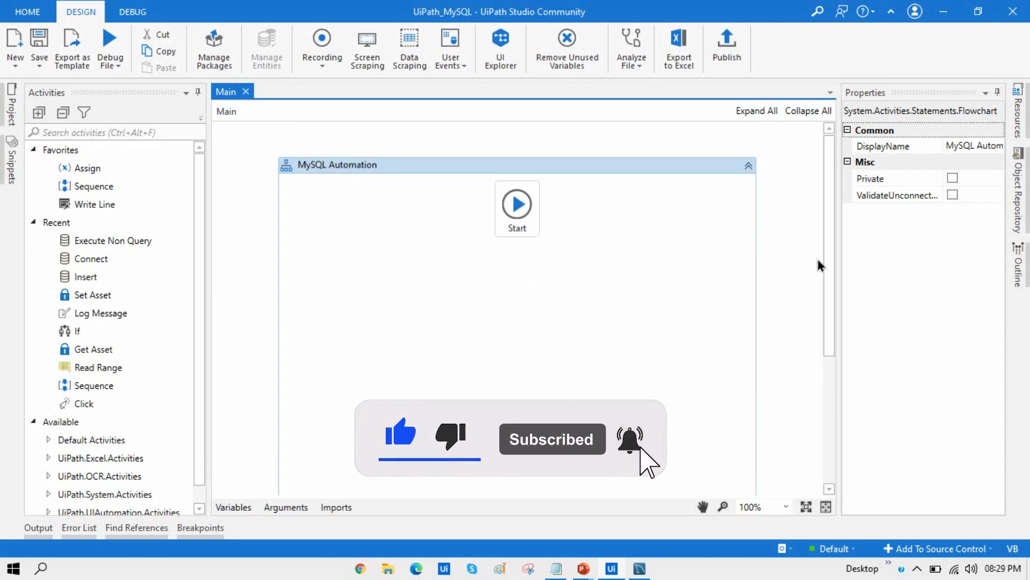
drag(826, 204, 831, 227)
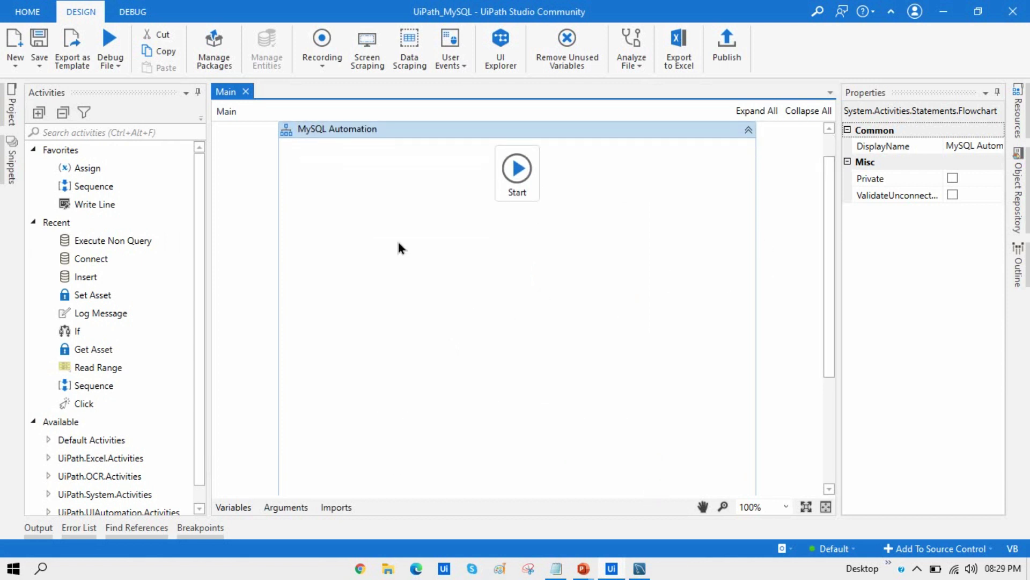
click(156, 132)
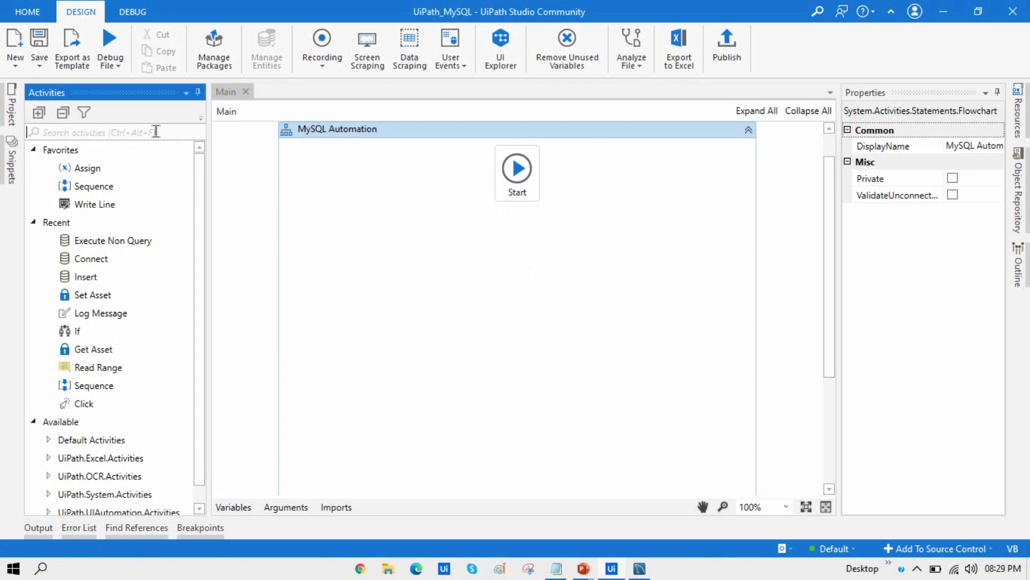
text(Connect)
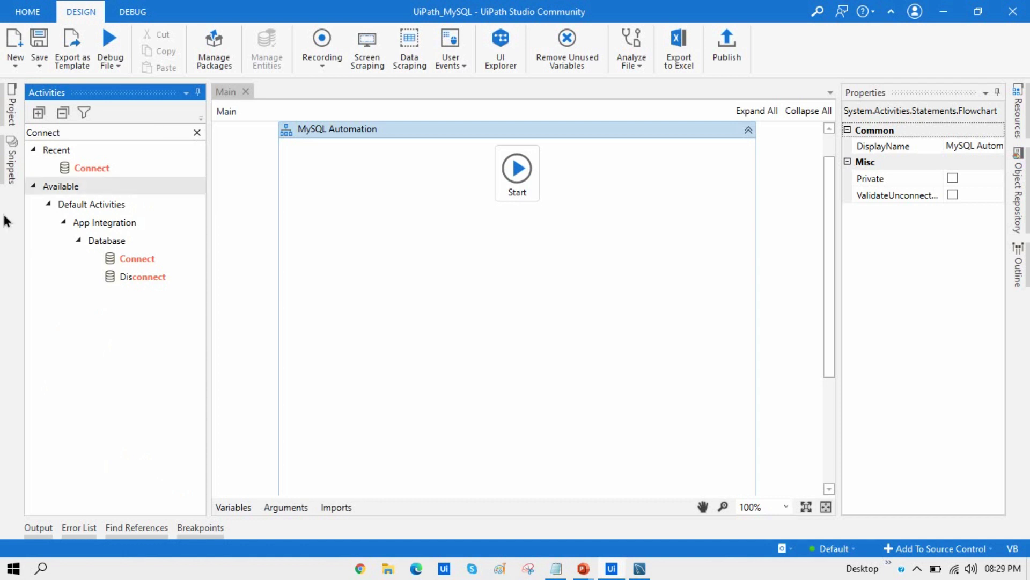
drag(131, 259, 520, 223)
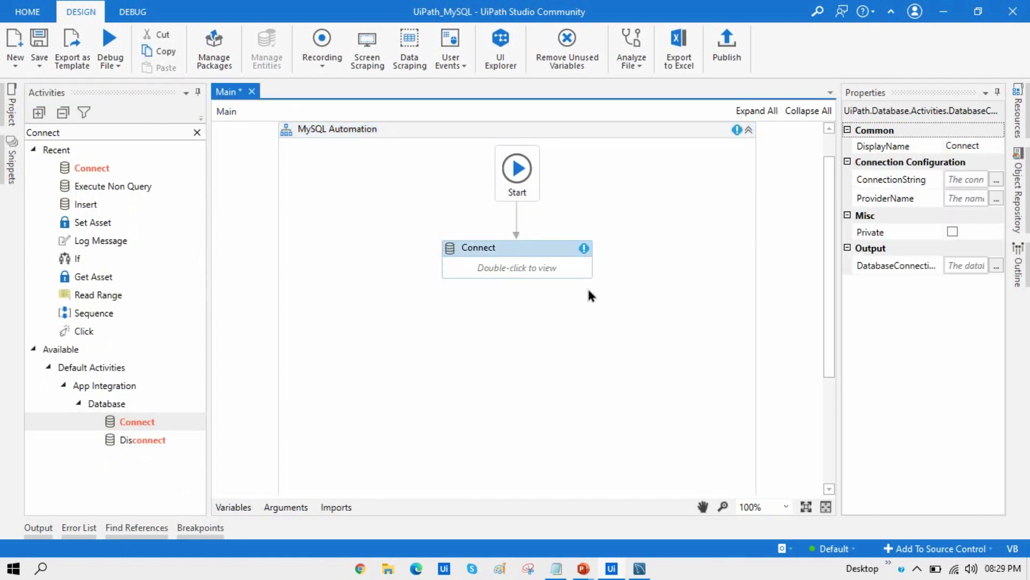
click(579, 343)
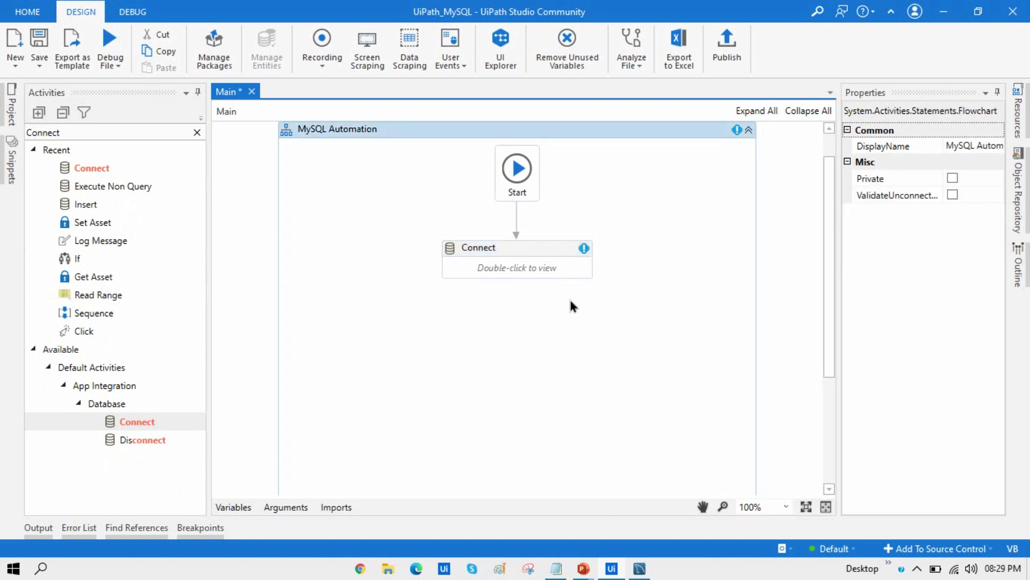
Open the Connect activity in the flowchart and bring up its connection settings for editing
click(543, 250)
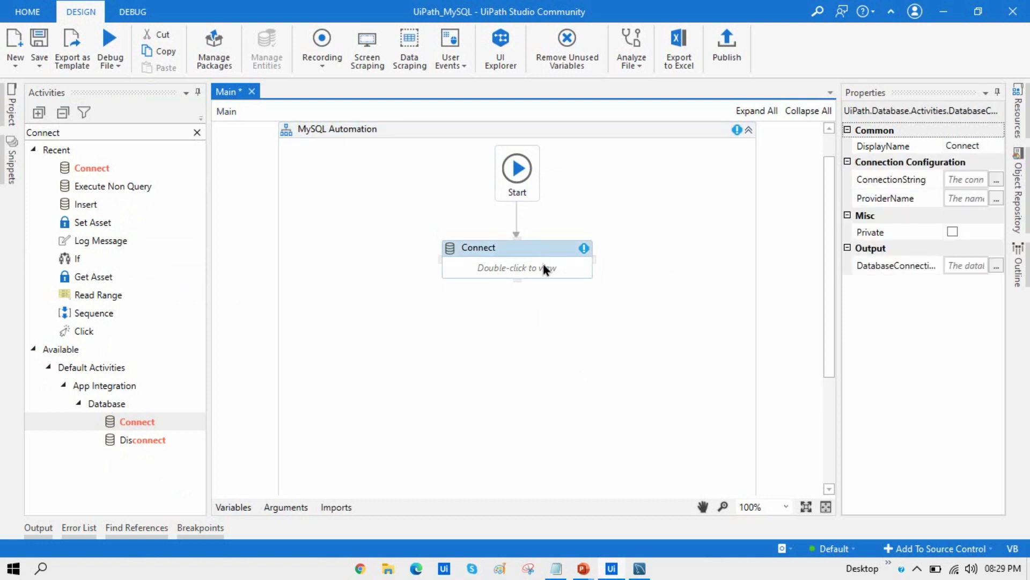
double_click(543, 267)
click(459, 318)
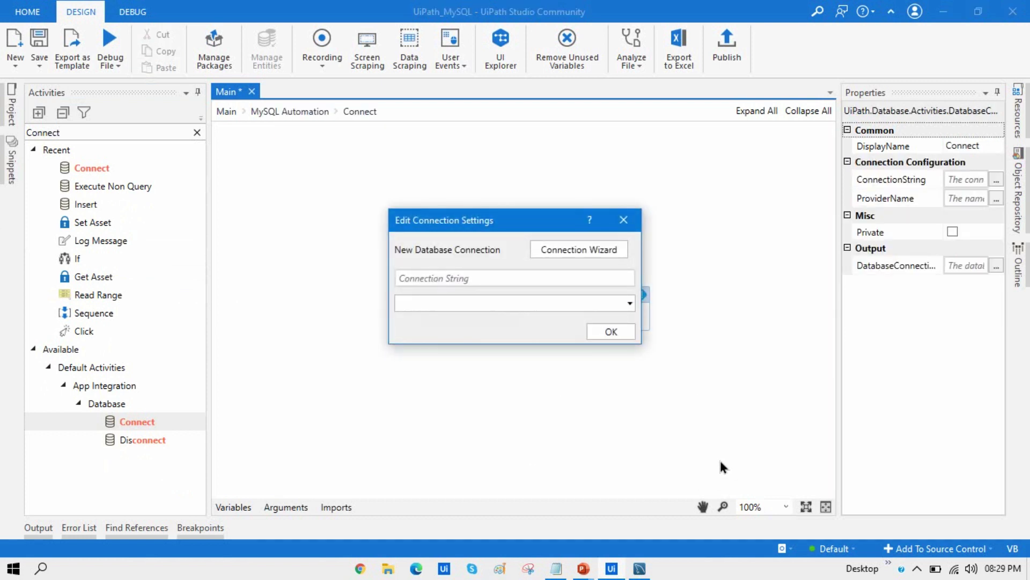
Check which data providers the connection wizard offers for the <other> data source and close the wizard without choosing one
click(579, 249)
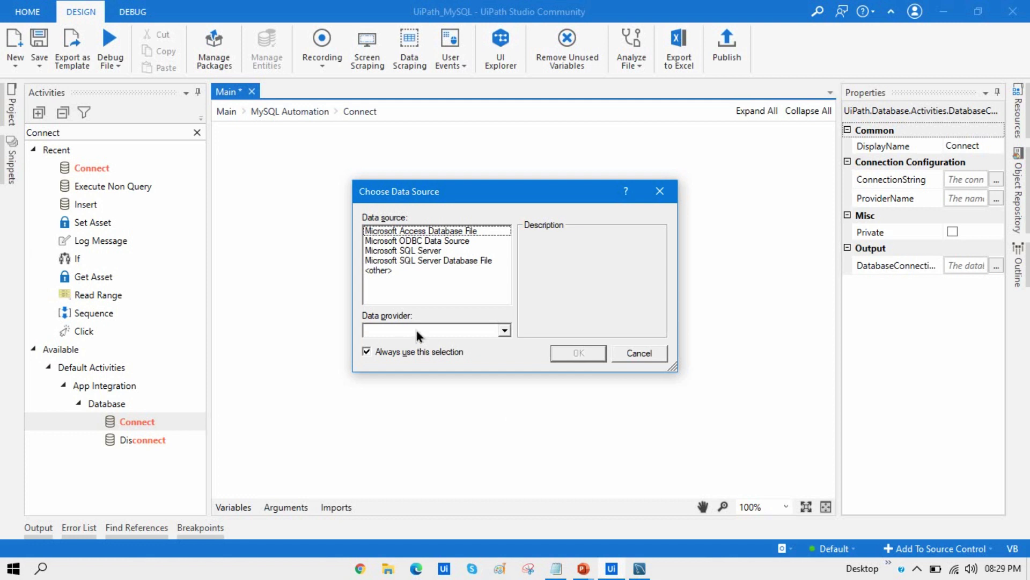
click(386, 271)
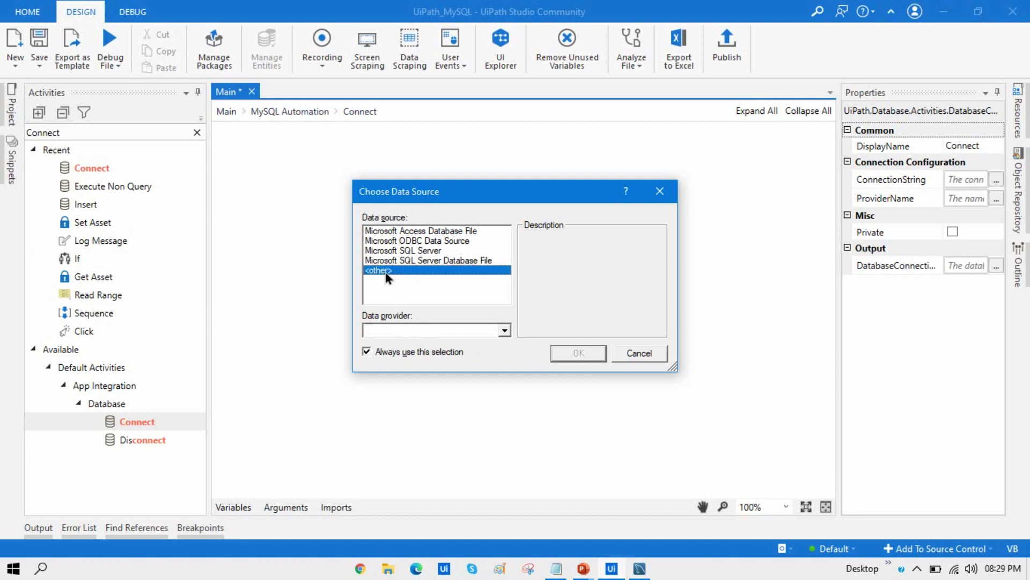
click(504, 329)
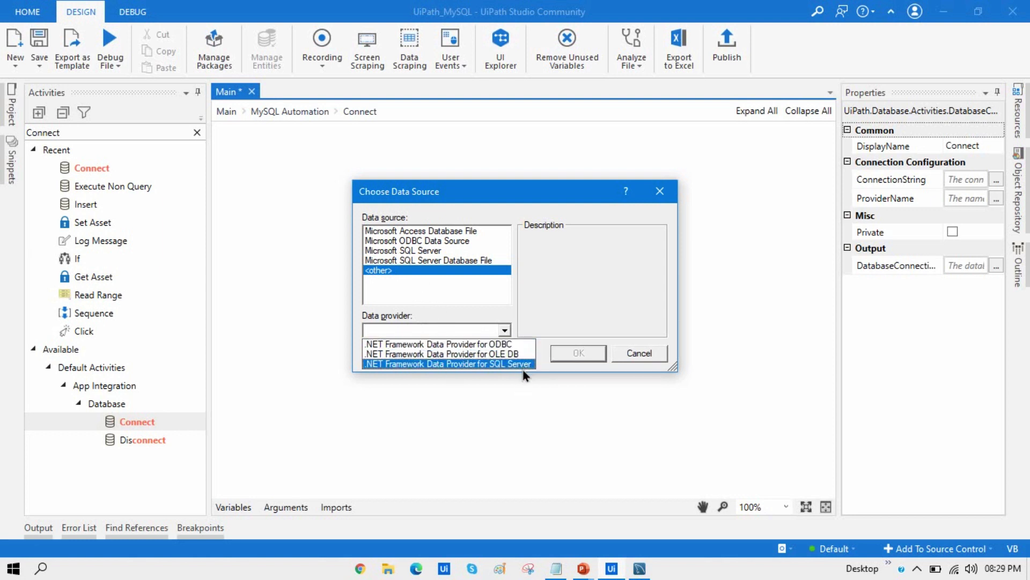
click(484, 290)
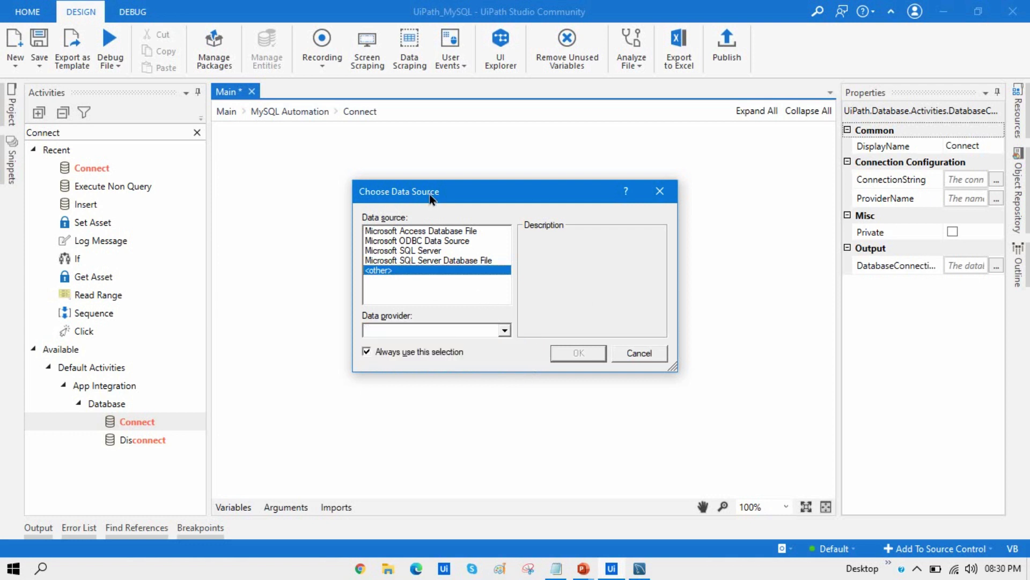
mouse_move(429, 195)
mouse_down()
mouse_move(516, 188)
mouse_move(425, 198)
mouse_up()
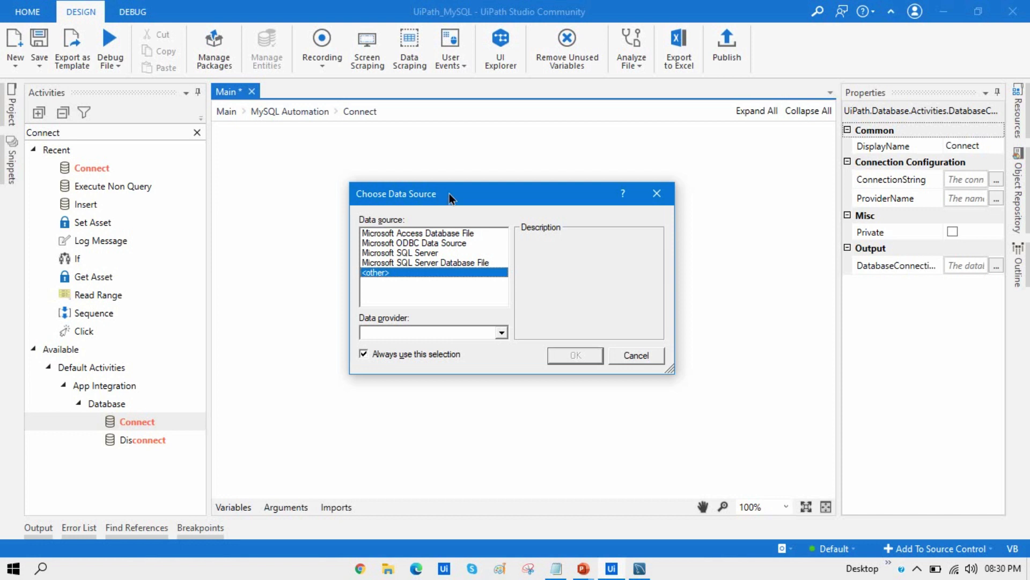
drag(463, 199, 469, 196)
click(664, 191)
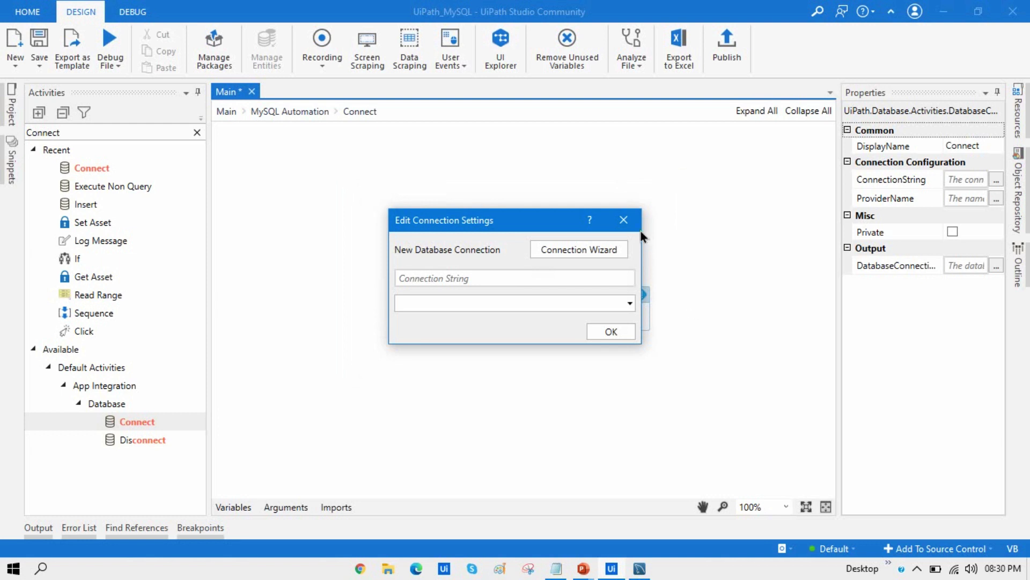
key(Escape)
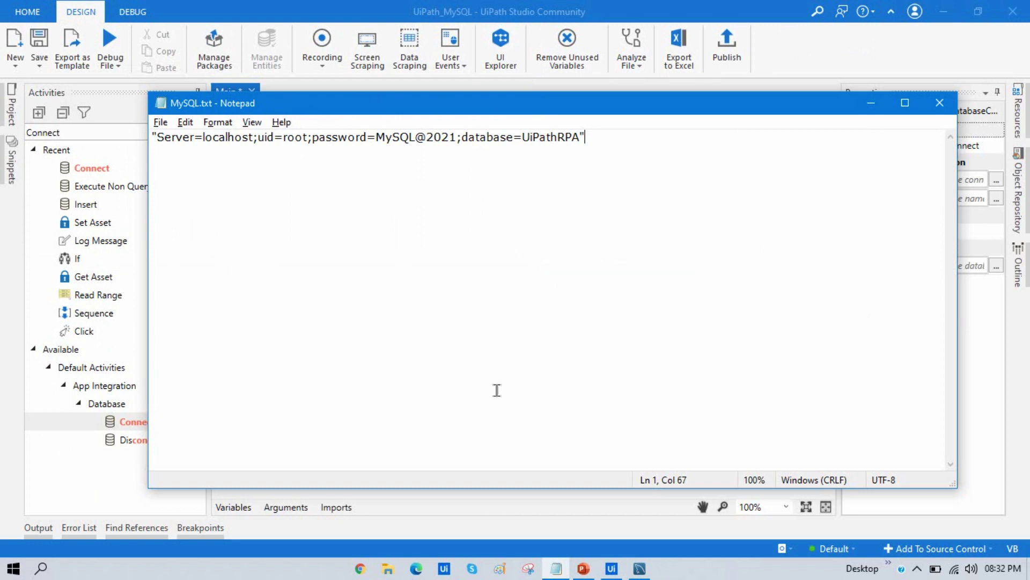
Switch to MySQL Workbench and view the hostname of the Local instance MySQL80 connection in the server connections manager
click(639, 568)
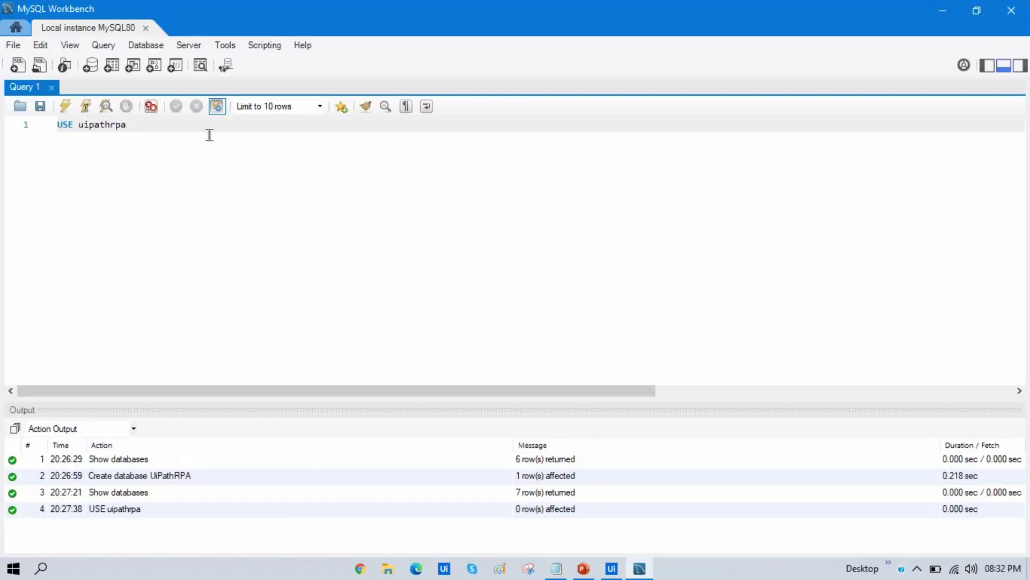
click(146, 45)
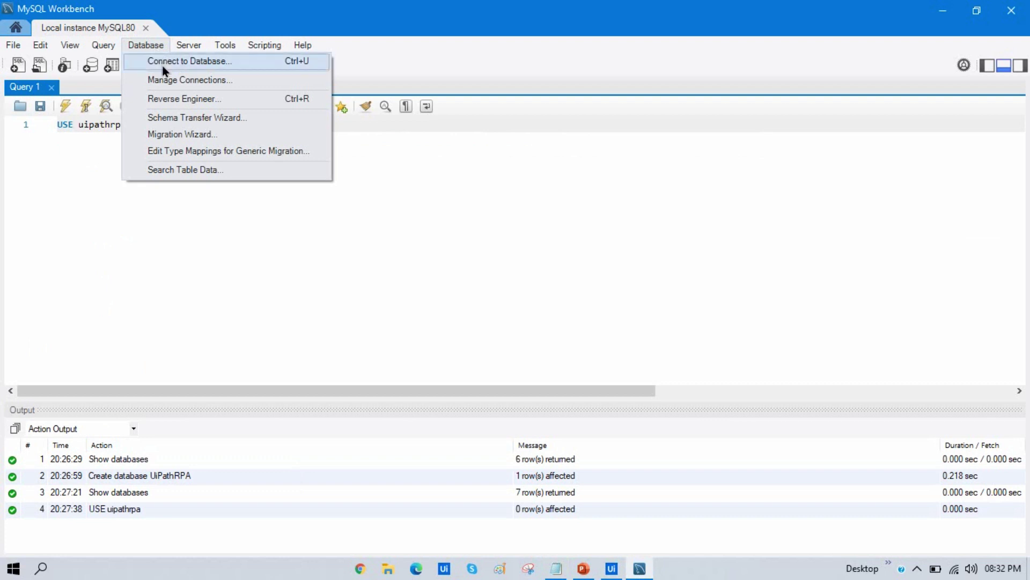
click(171, 80)
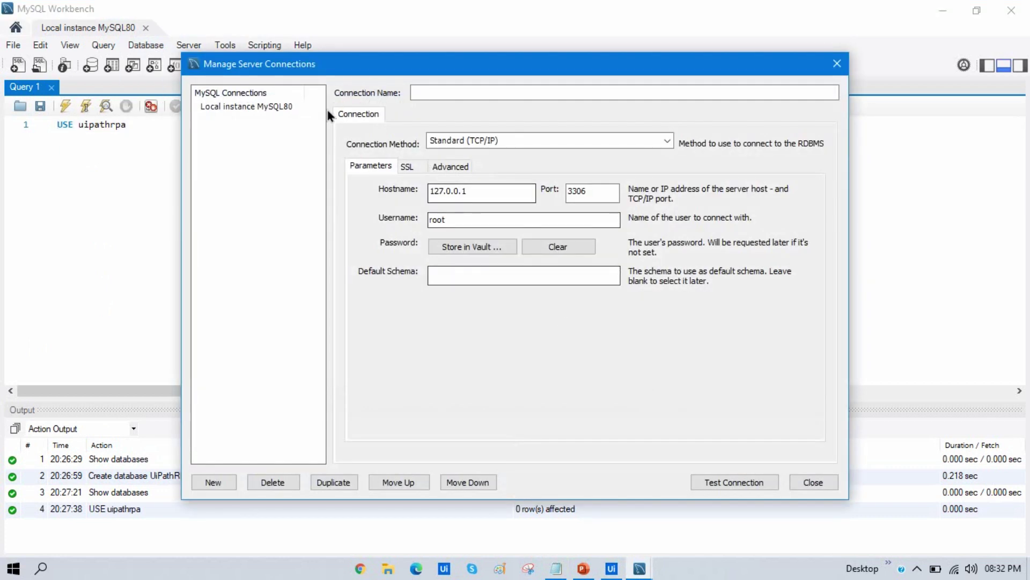
click(240, 108)
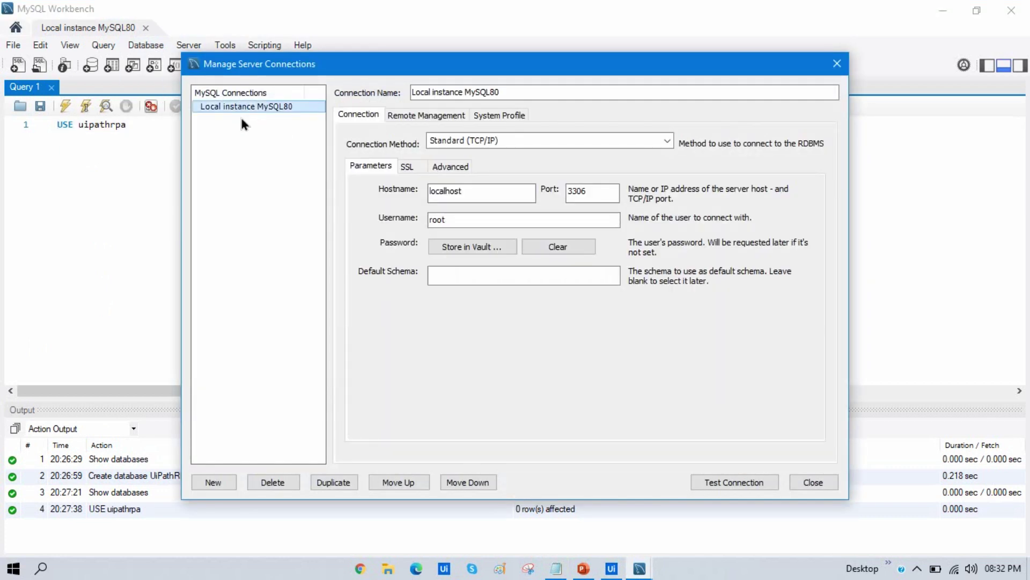
click(518, 93)
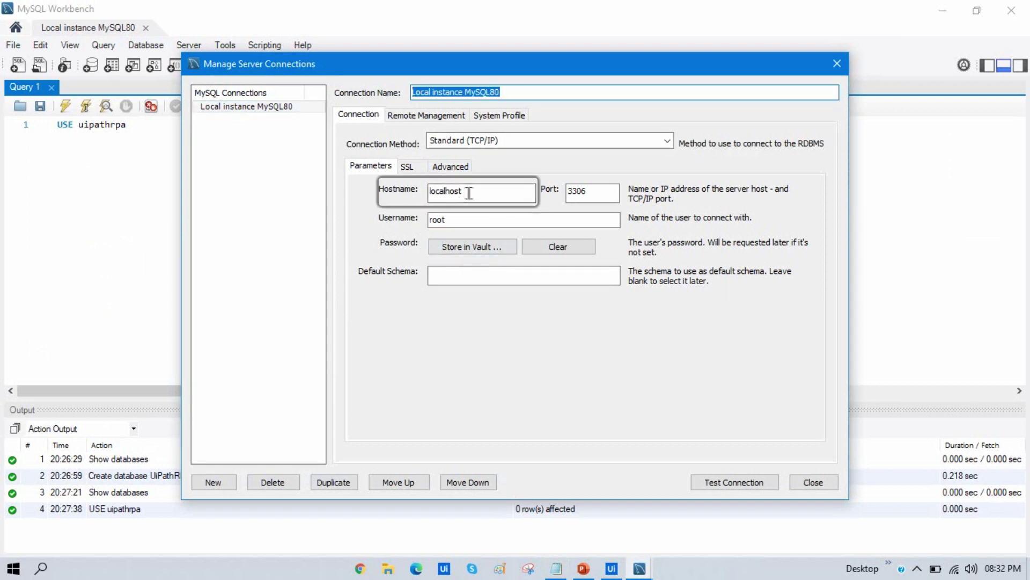
drag(470, 191, 370, 192)
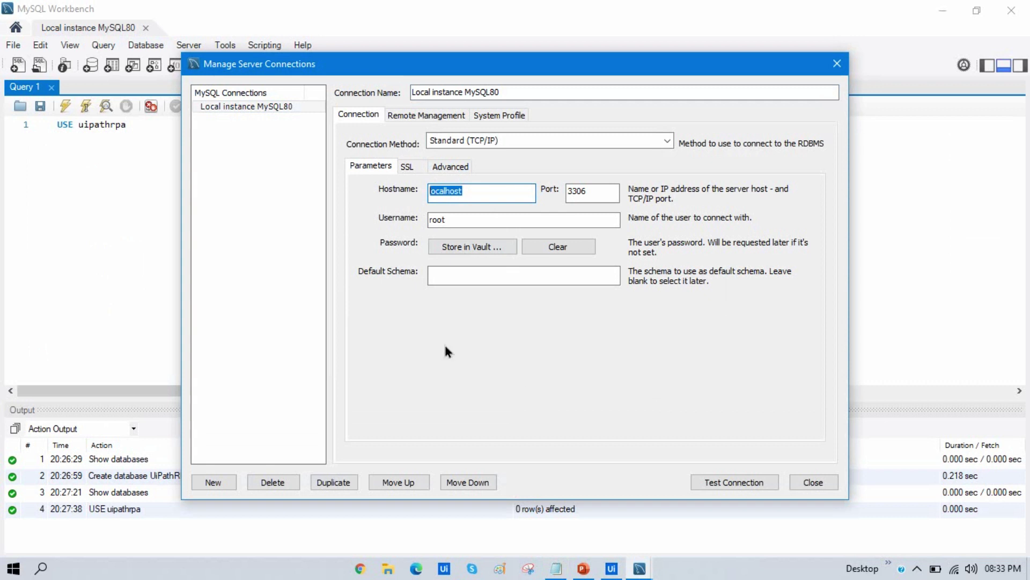
Add a trial server connection to inspect its default hostname, and delete that connection
click(213, 482)
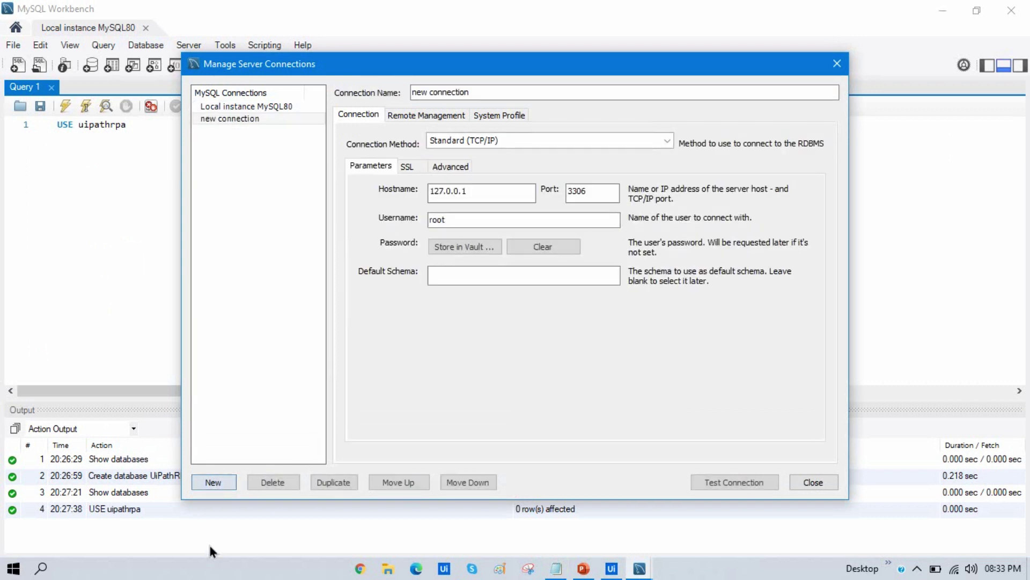
drag(483, 191, 390, 190)
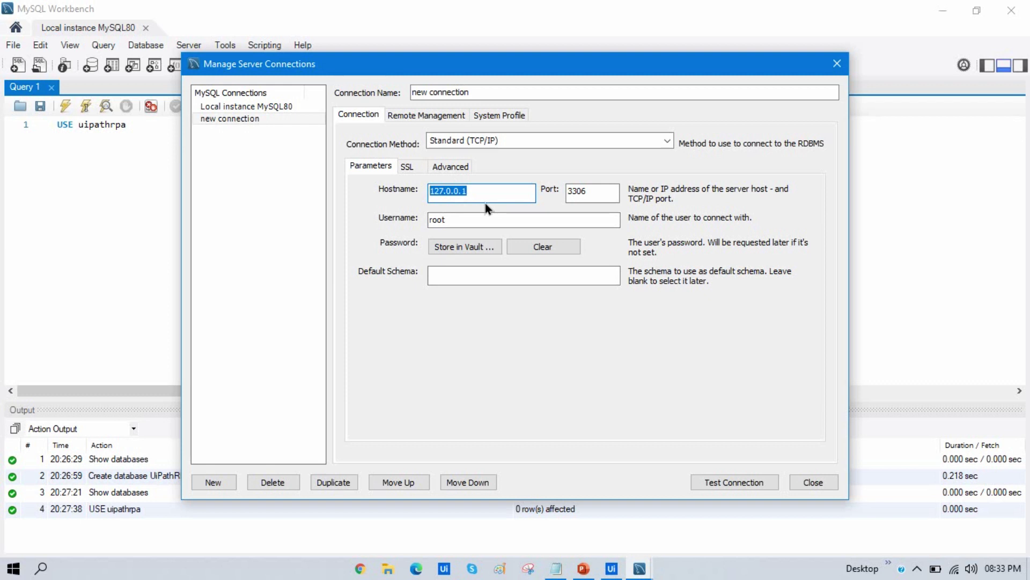
click(261, 121)
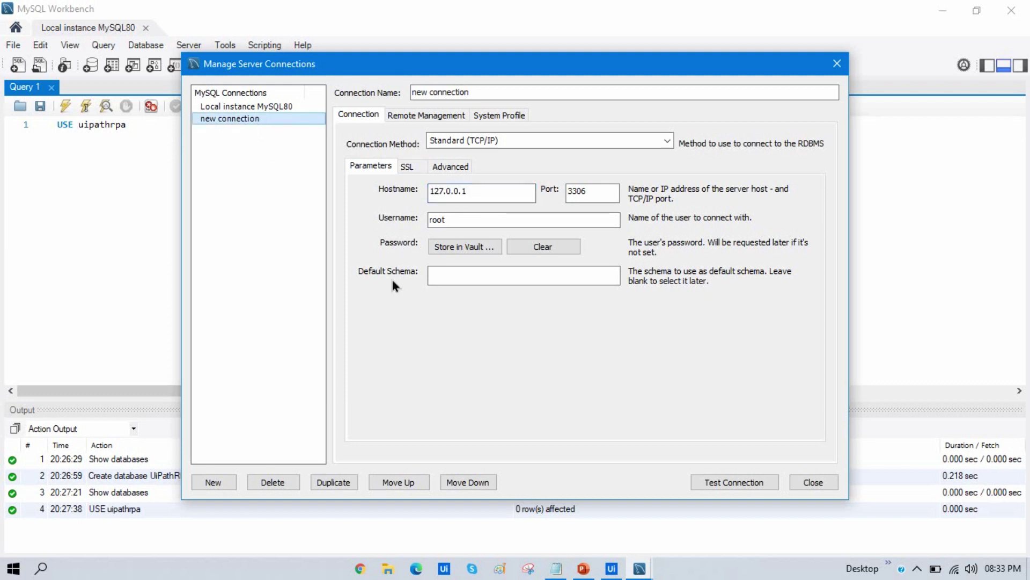
click(273, 482)
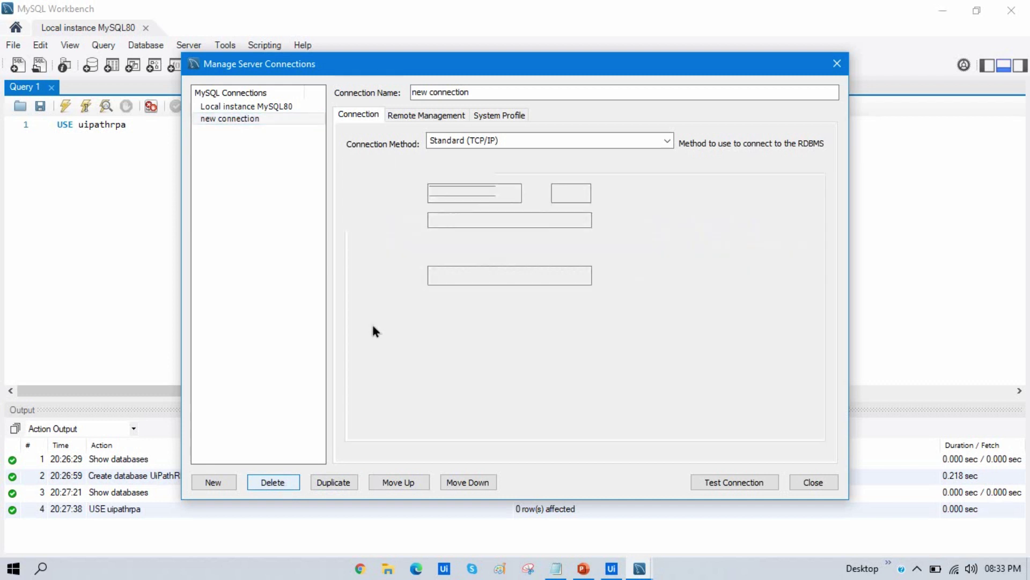
Compare the hostname of Local instance MySQL80 with the Server value of the connection string in MySQL.txt in Notepad
click(270, 107)
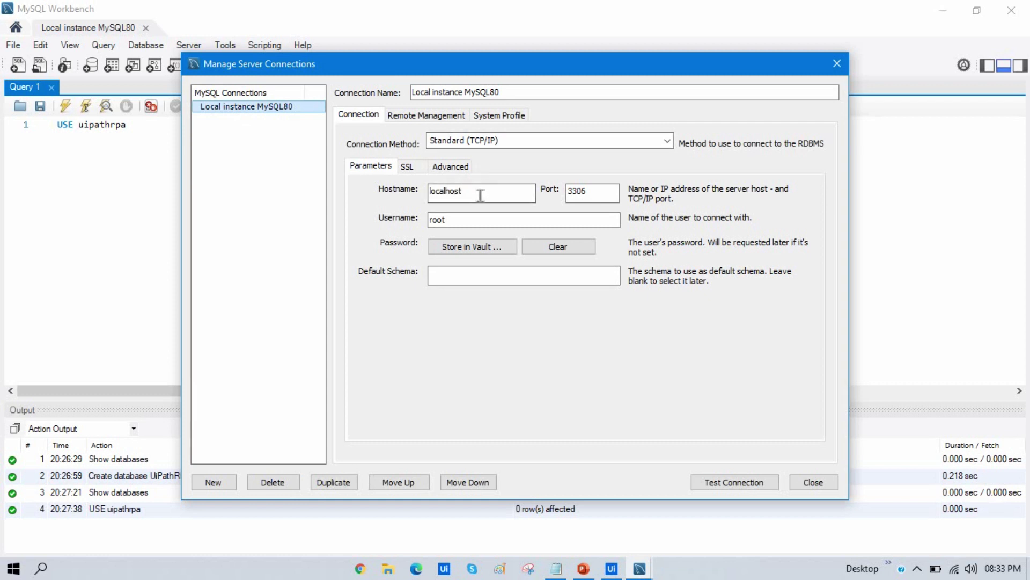
drag(483, 195, 399, 202)
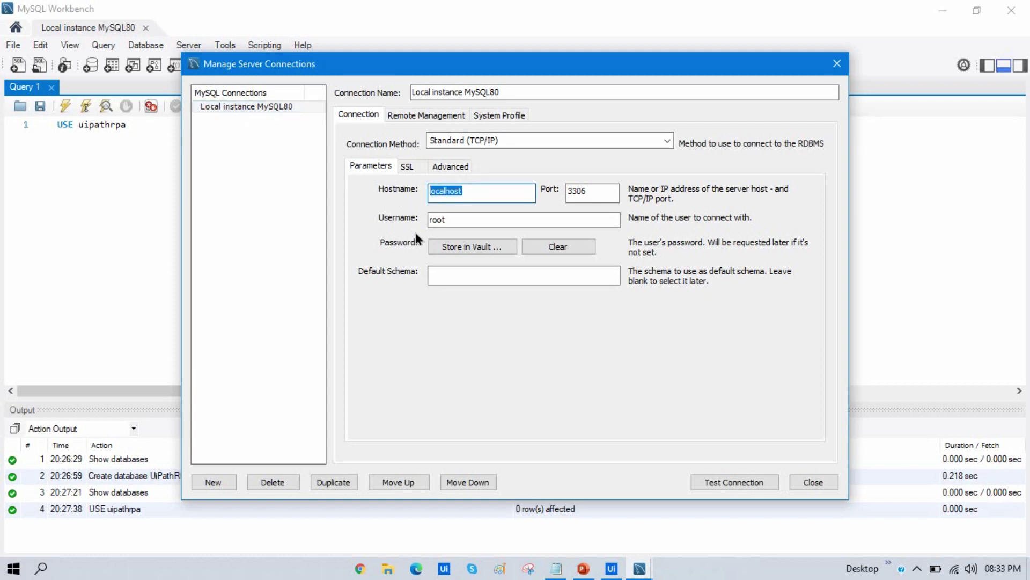
click(556, 568)
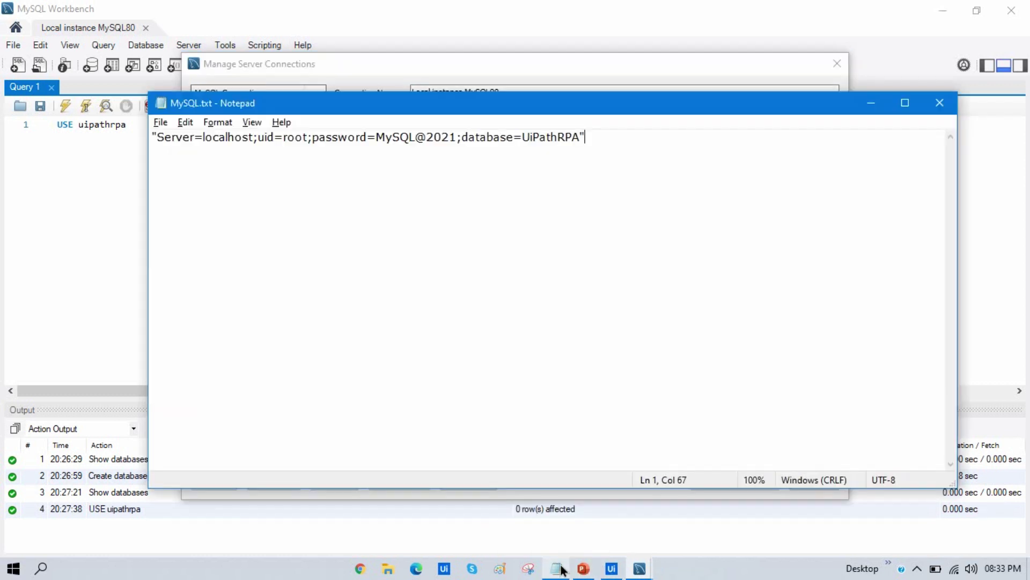
drag(253, 137, 206, 137)
key(alt+Tab)
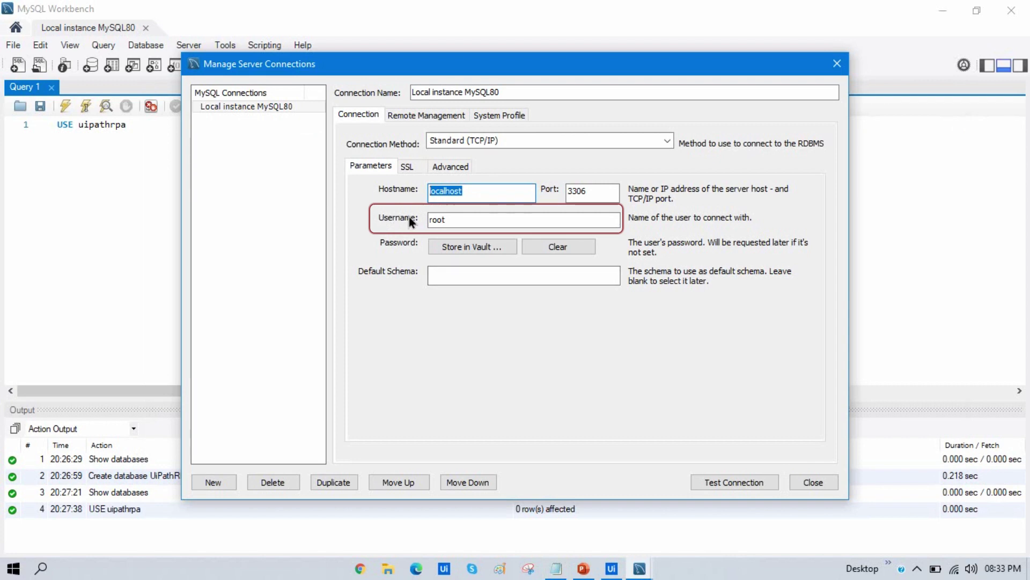
Compare the connection's username with the uid value of the connection string in MySQL.txt and check its password part
drag(450, 220, 393, 231)
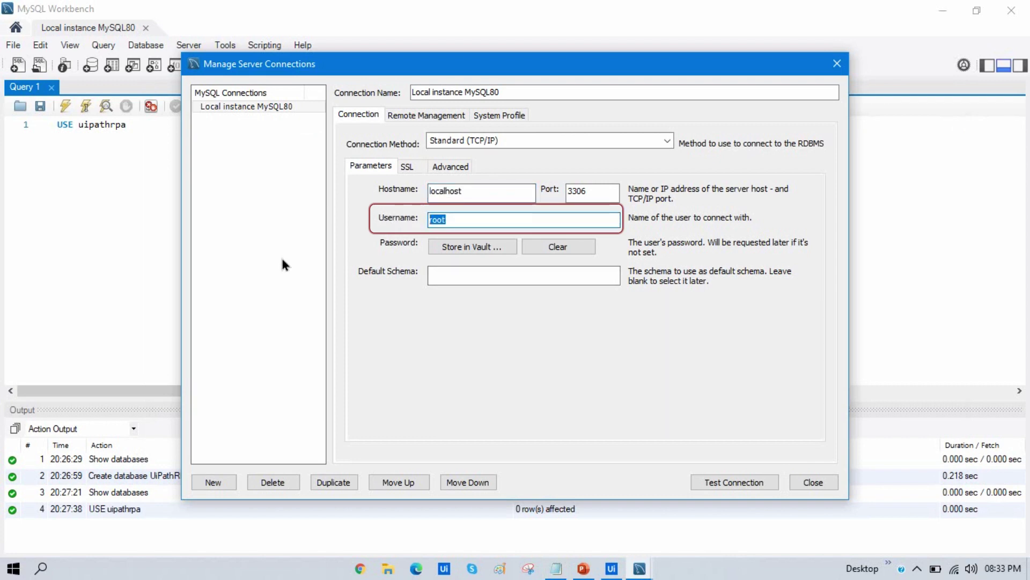
key(alt+Tab)
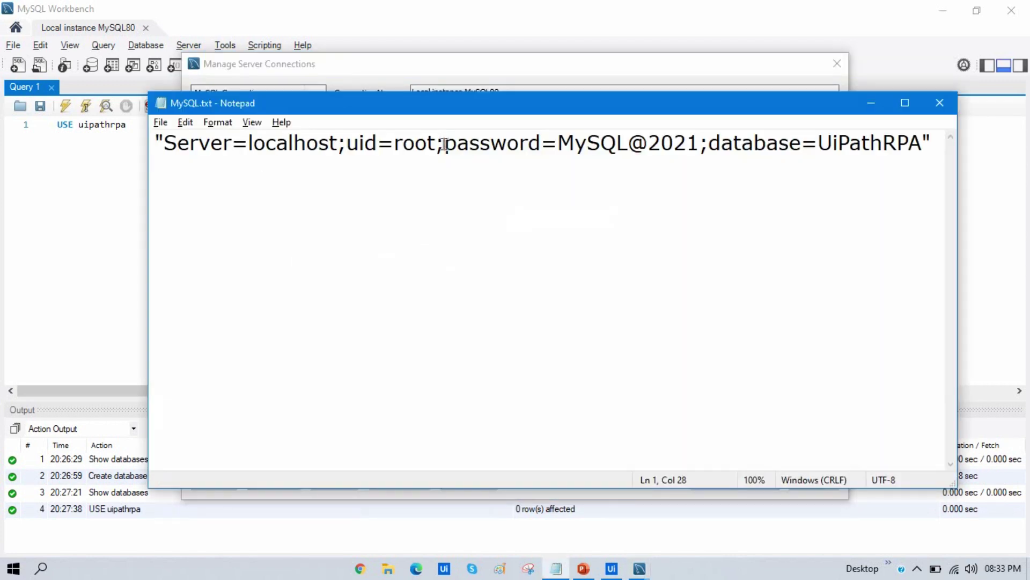
drag(437, 144, 395, 144)
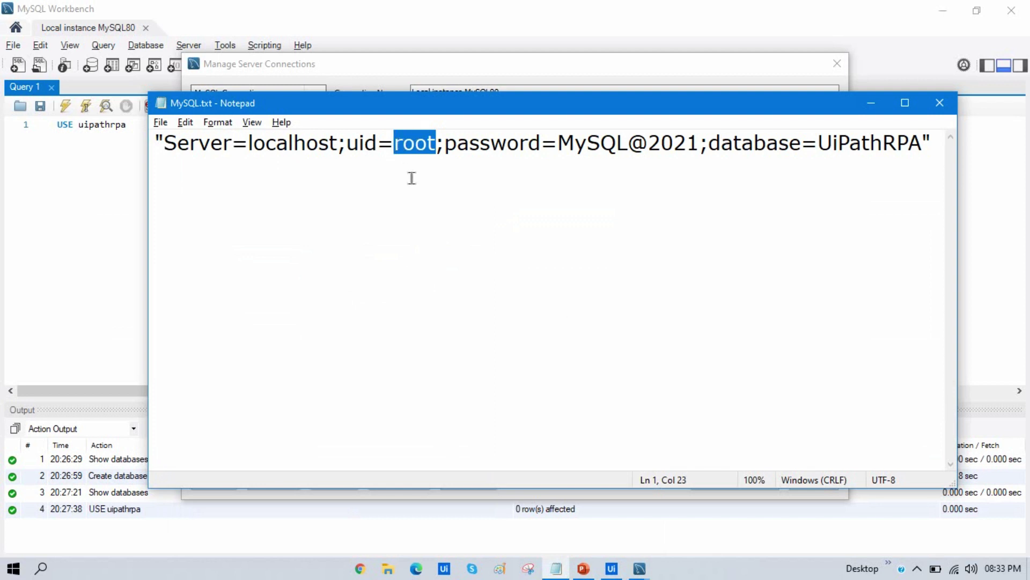
click(433, 232)
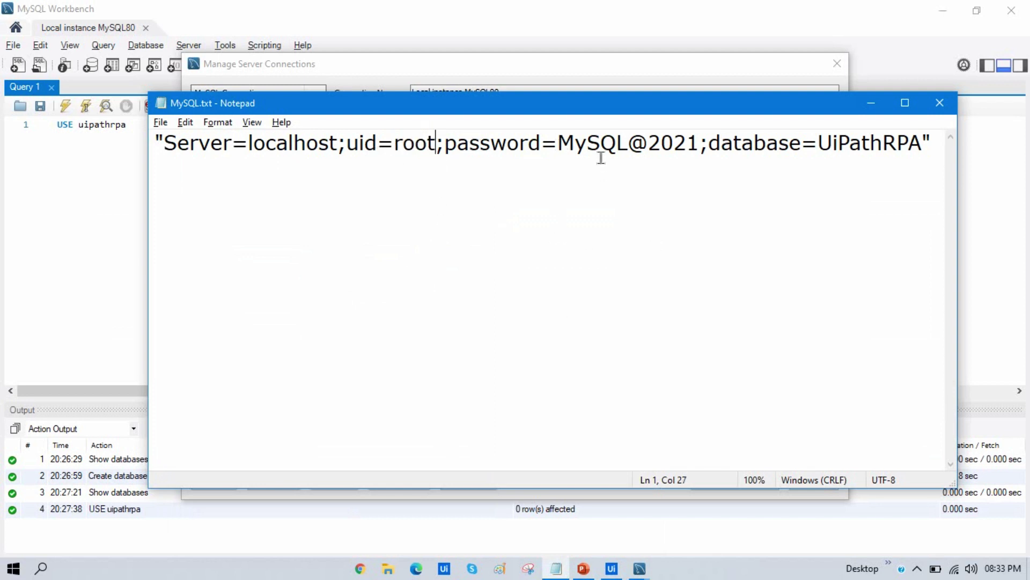
key(alt+Tab)
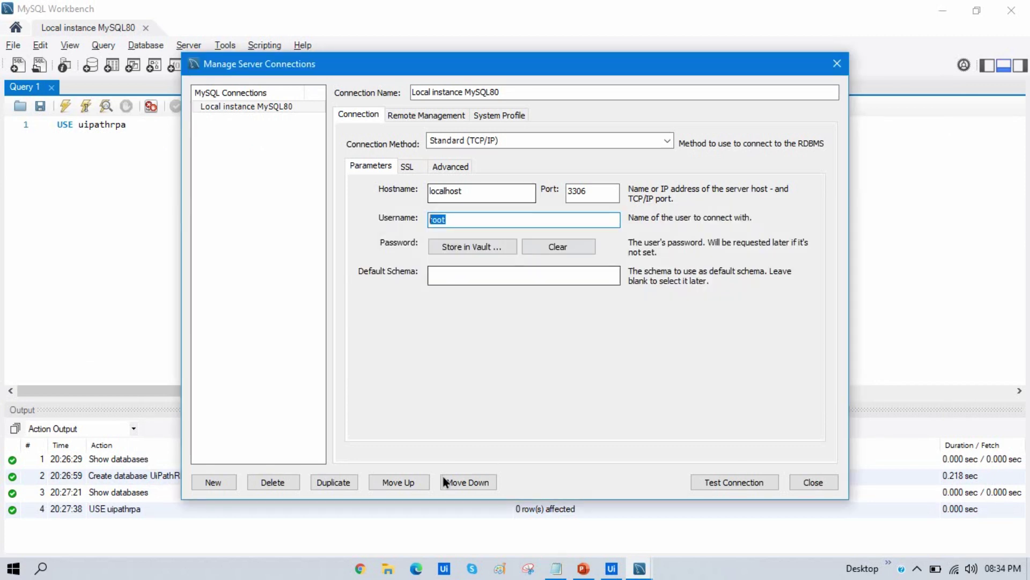
click(556, 568)
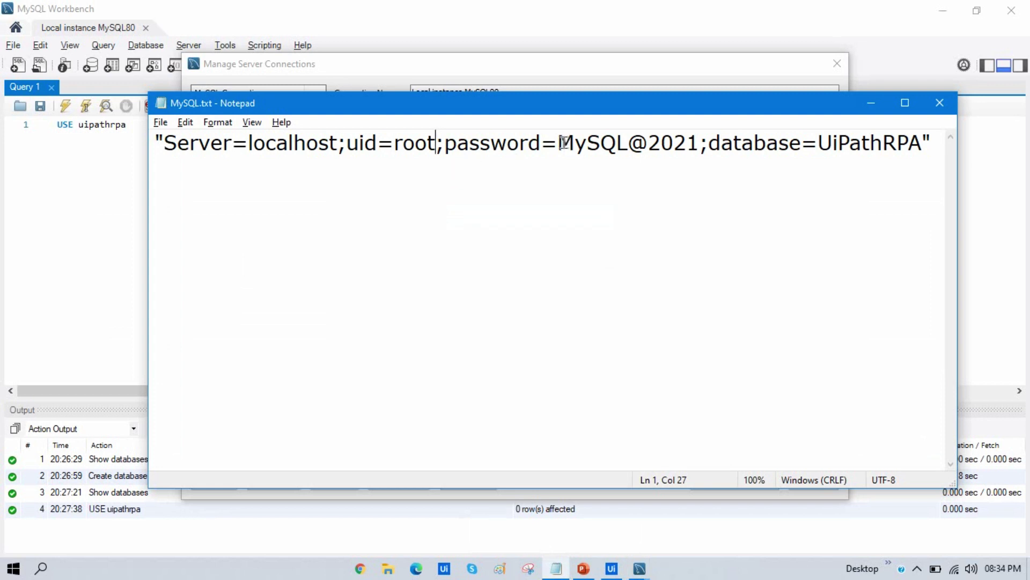
Examine the password and database values of the connection string in MySQL.txt
drag(558, 144, 699, 146)
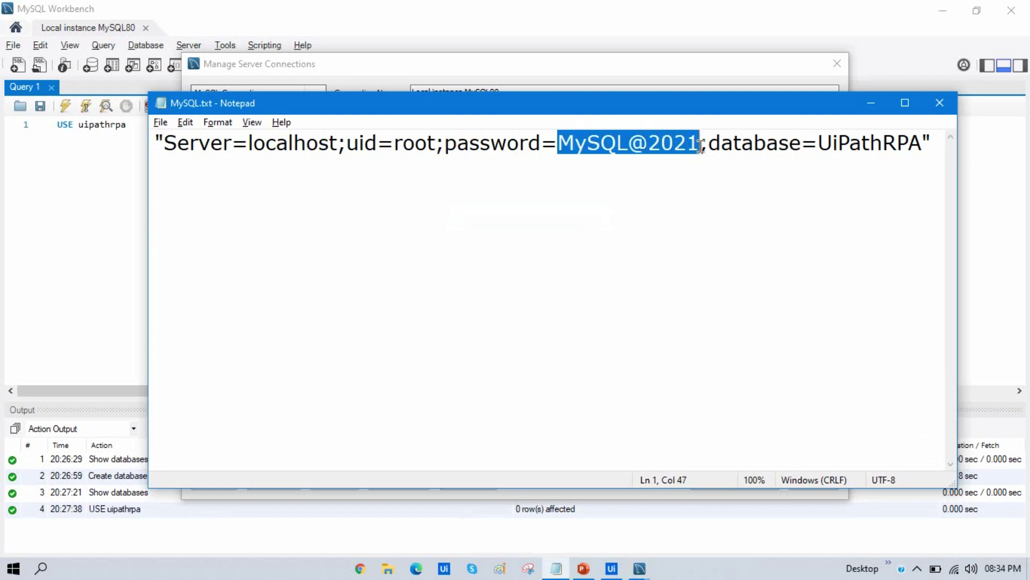
click(640, 230)
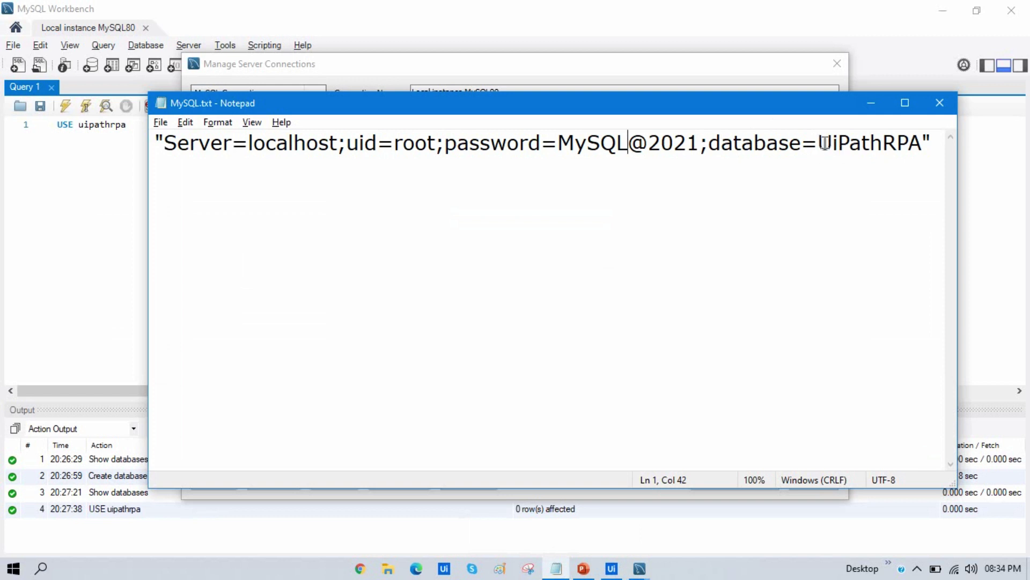
drag(821, 144, 924, 144)
Switch to MySQL Workbench, close the server connections manager, and compare the database name in the USE query with the connection string's database value
key(alt+Tab)
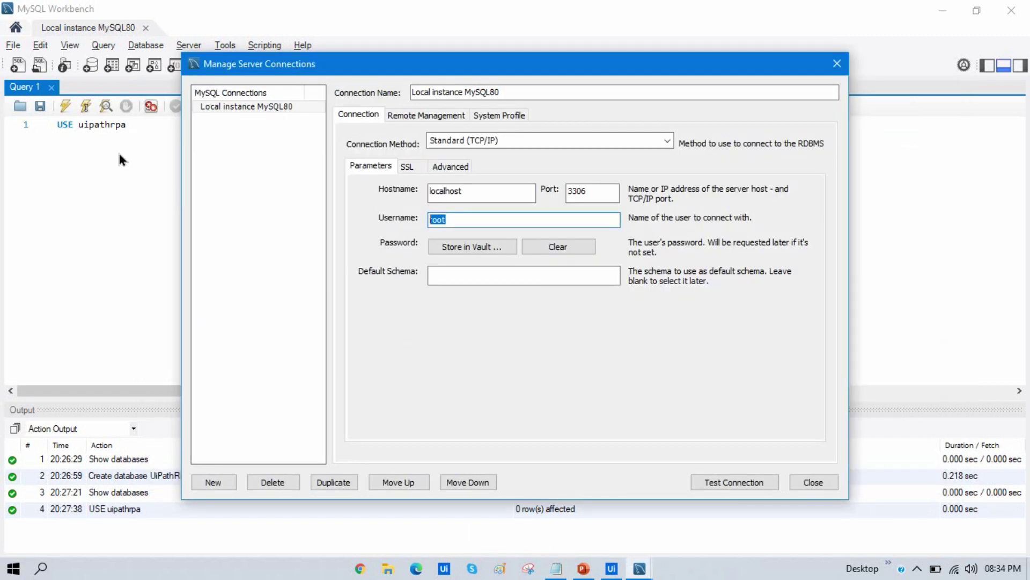
click(837, 63)
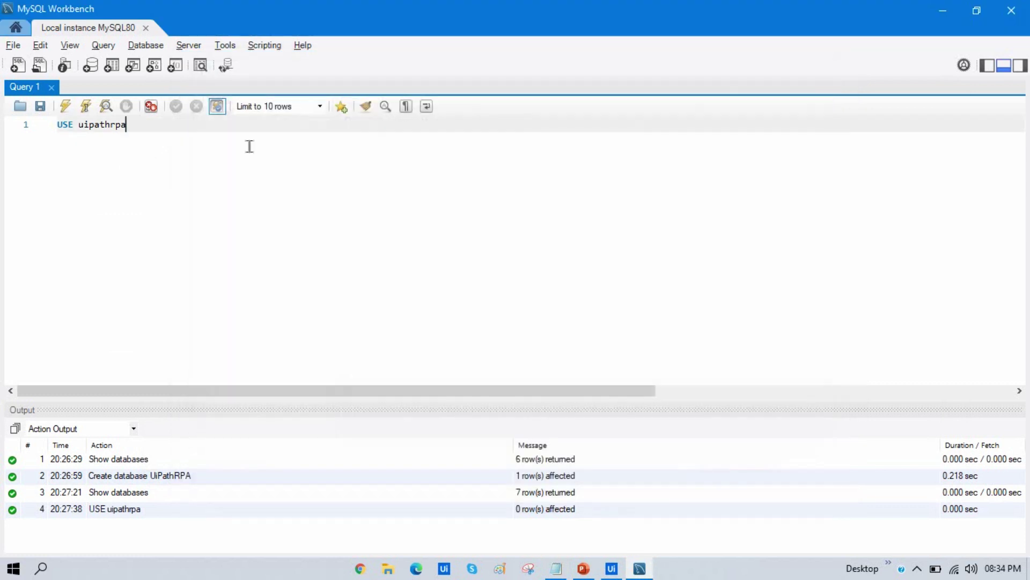
key(shift+Left)
key(shift+Left)
key(shift+Left)
key(shift+Left)
key(shift+Left)
key(shift+Left)
key(shift+Left)
key(shift+Left)
key(shift+Left)
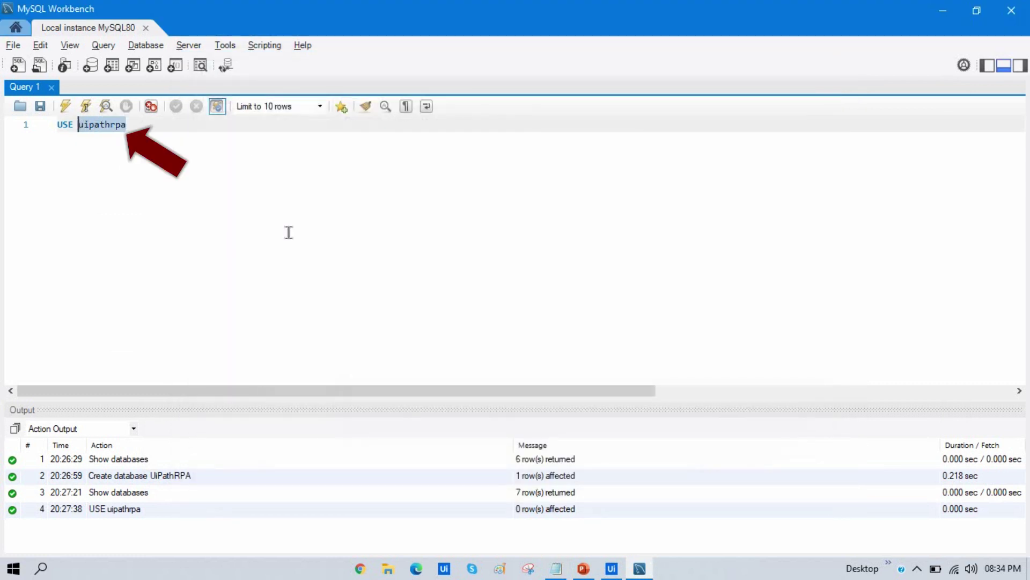
click(152, 133)
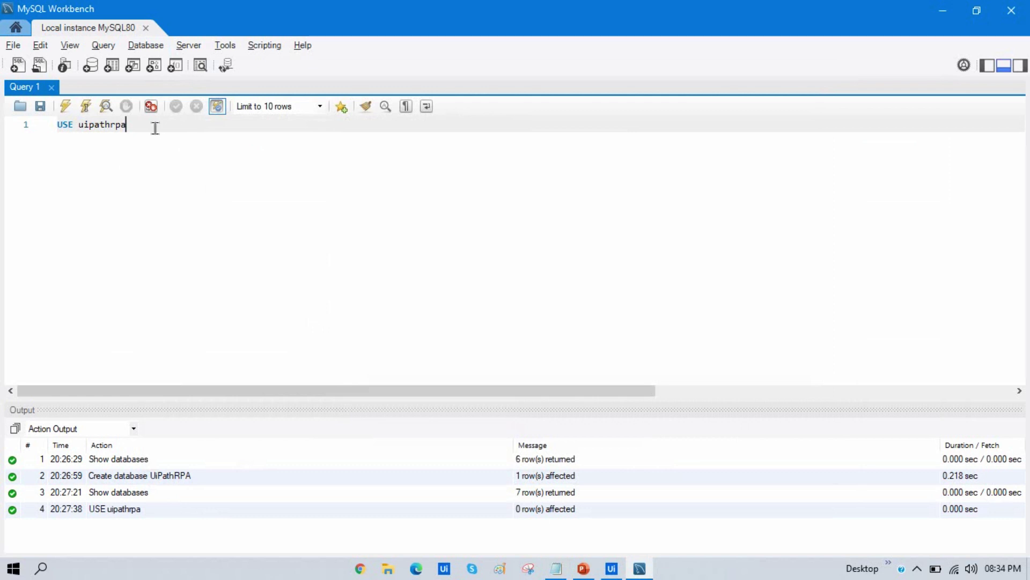
Switch to MySQL.txt in Notepad, copy the entire connection string including its quotes, and minimize the file
mouse_move(599, 577)
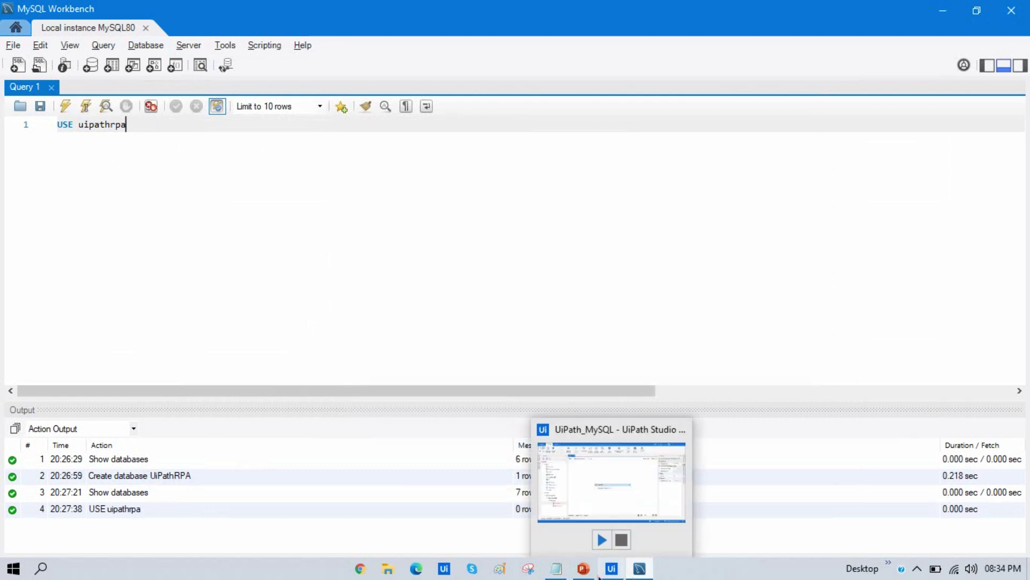
click(555, 568)
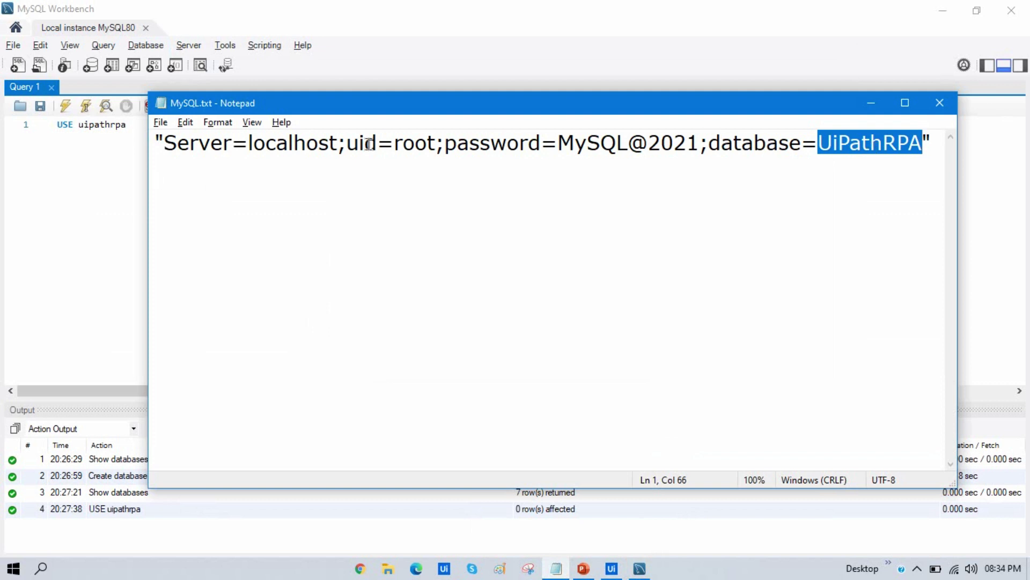
drag(931, 143, 140, 137)
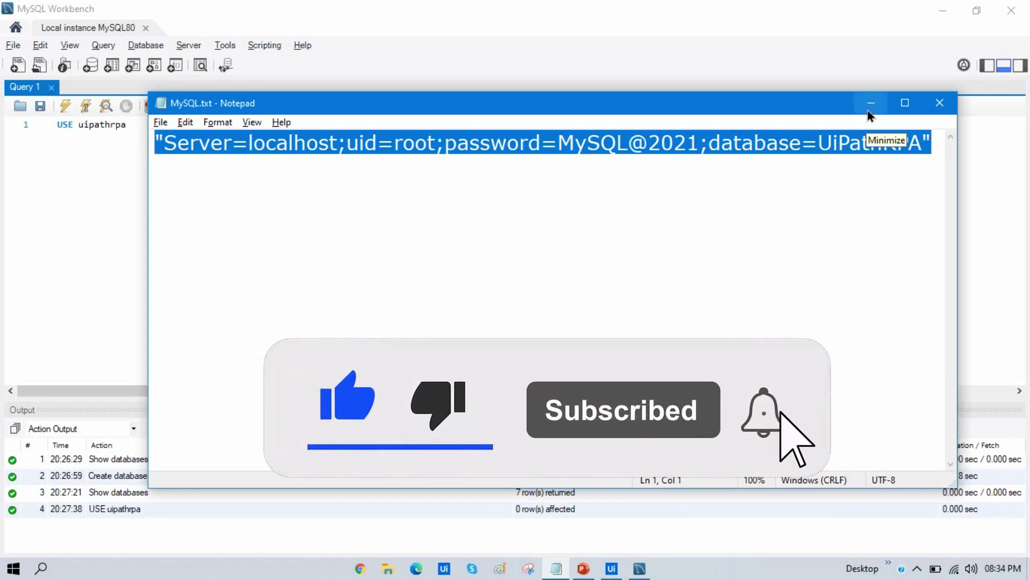
click(163, 143)
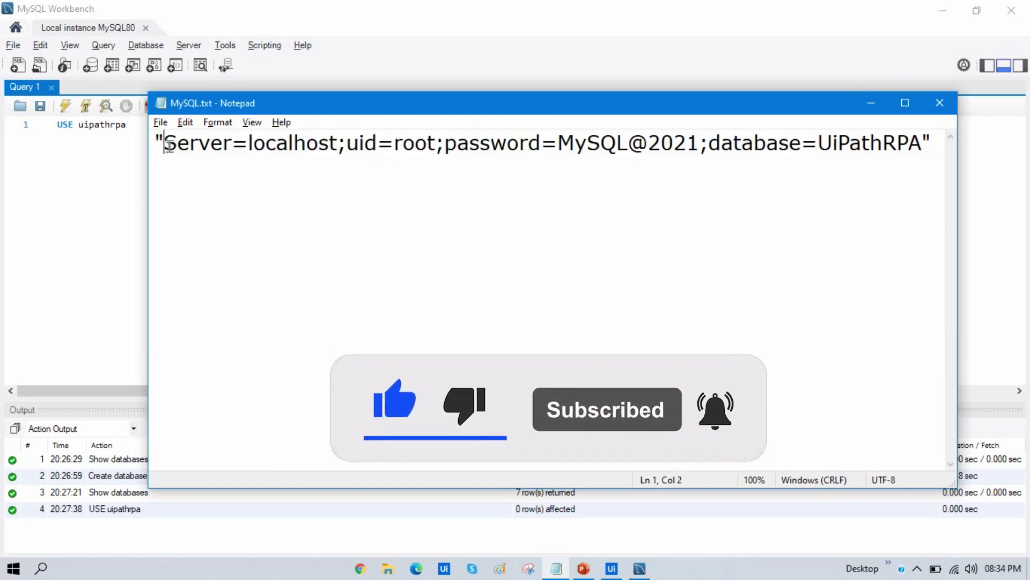
click(556, 568)
Switch to UiPath Studio and paste the copied MySQL connection string, including the account password, into the Connect activity's connection settings
click(619, 573)
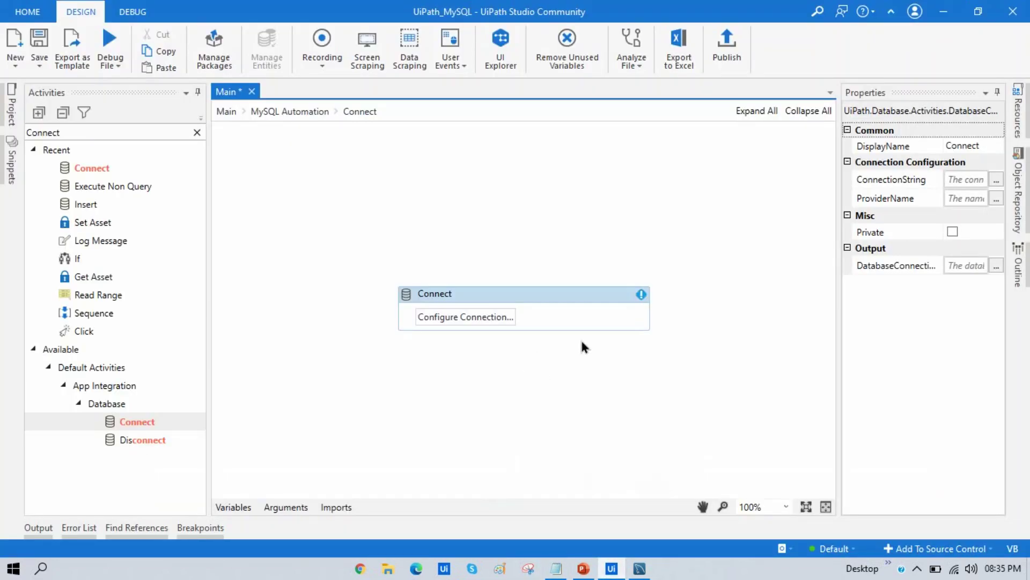
click(470, 317)
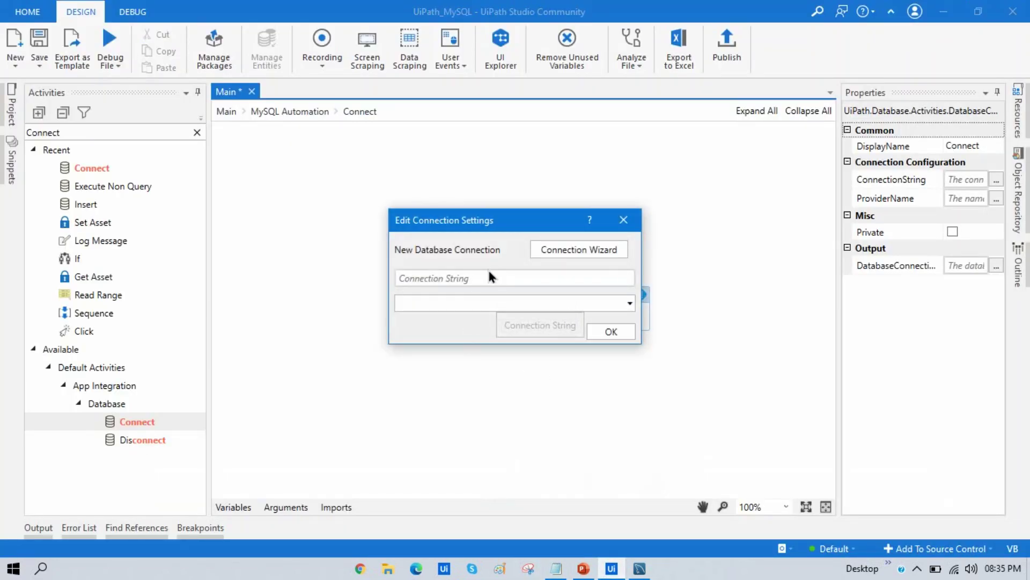
click(432, 278)
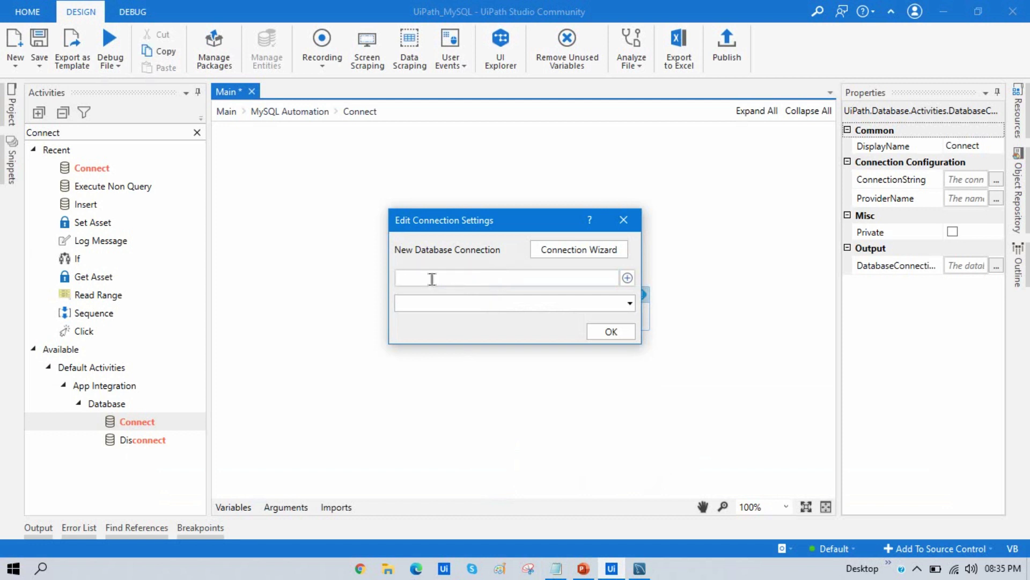
key(ctrl+v)
click(460, 278)
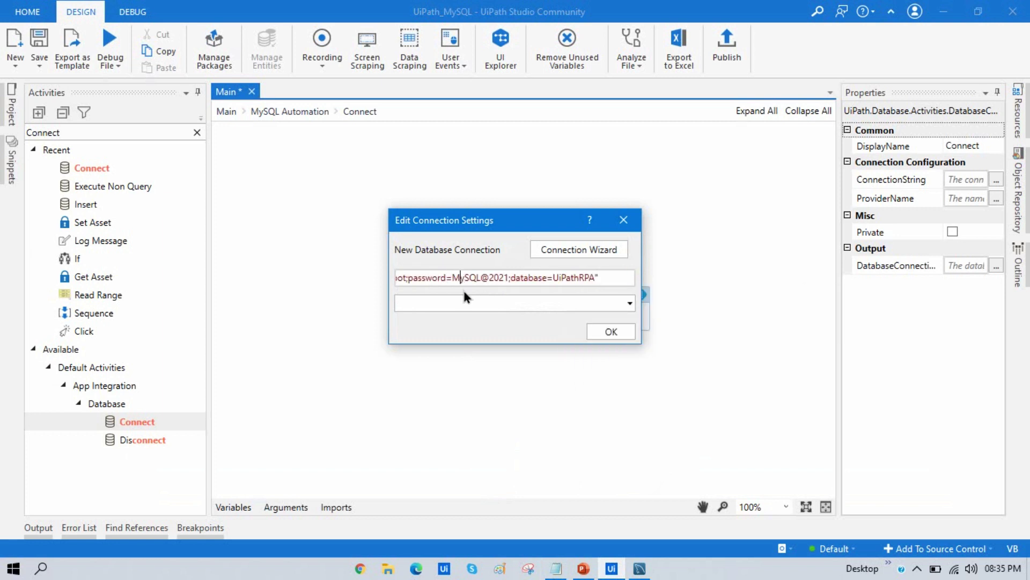
key(Home)
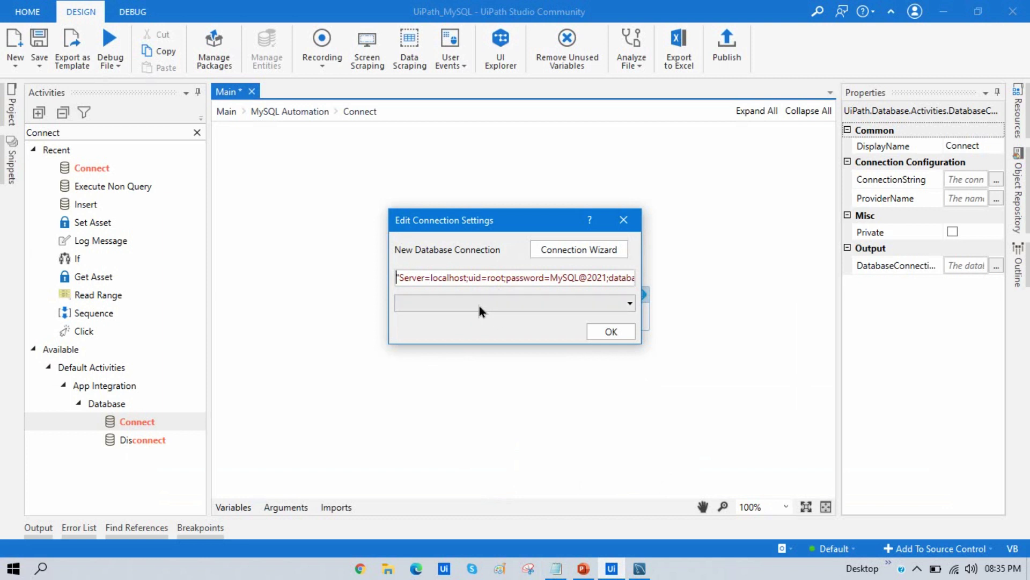
Choose MySql.Data.MySqlClient as the connection's provider, and view the Connection Wizard's data sources without selecting one
click(492, 304)
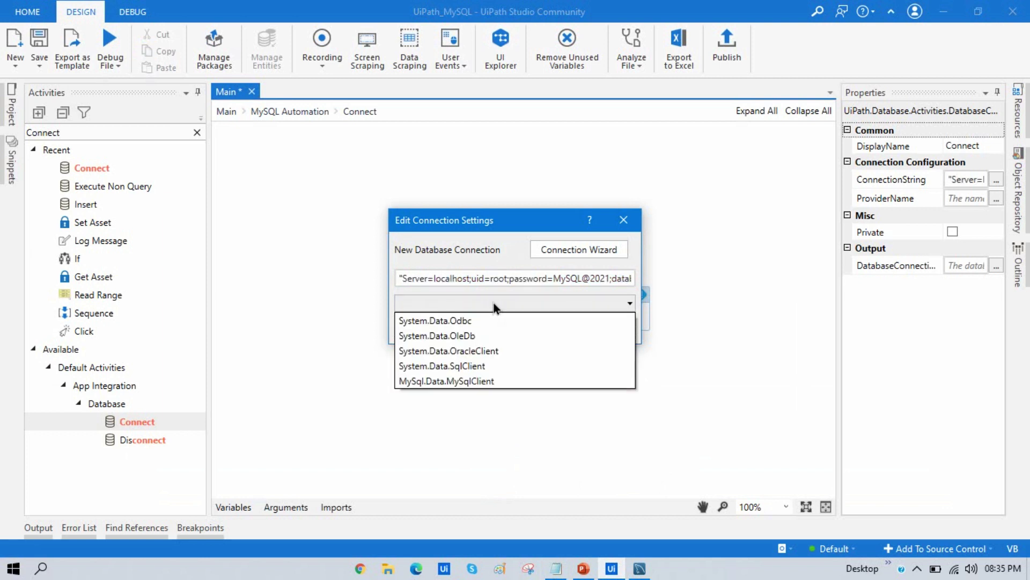
click(480, 381)
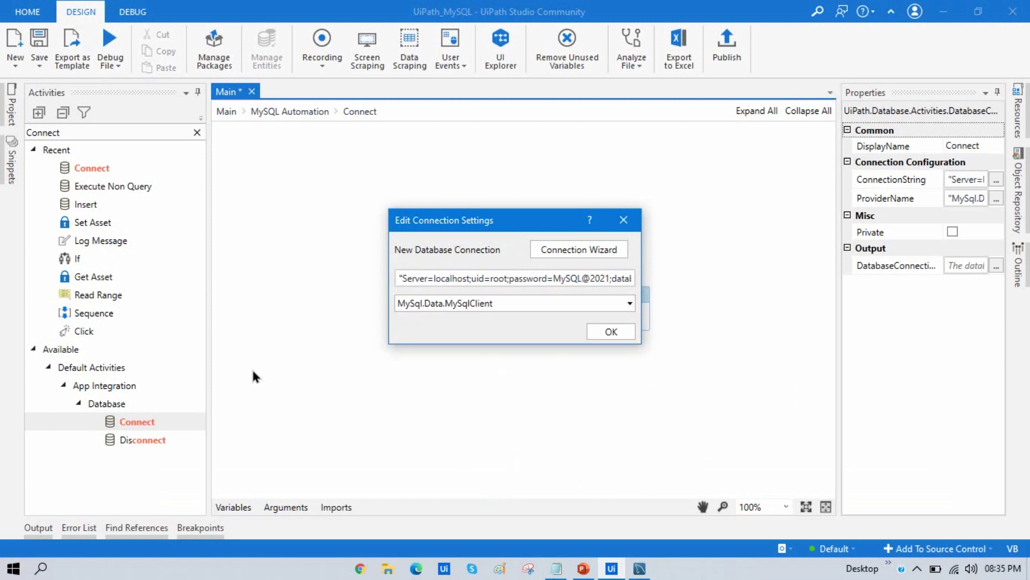
click(567, 251)
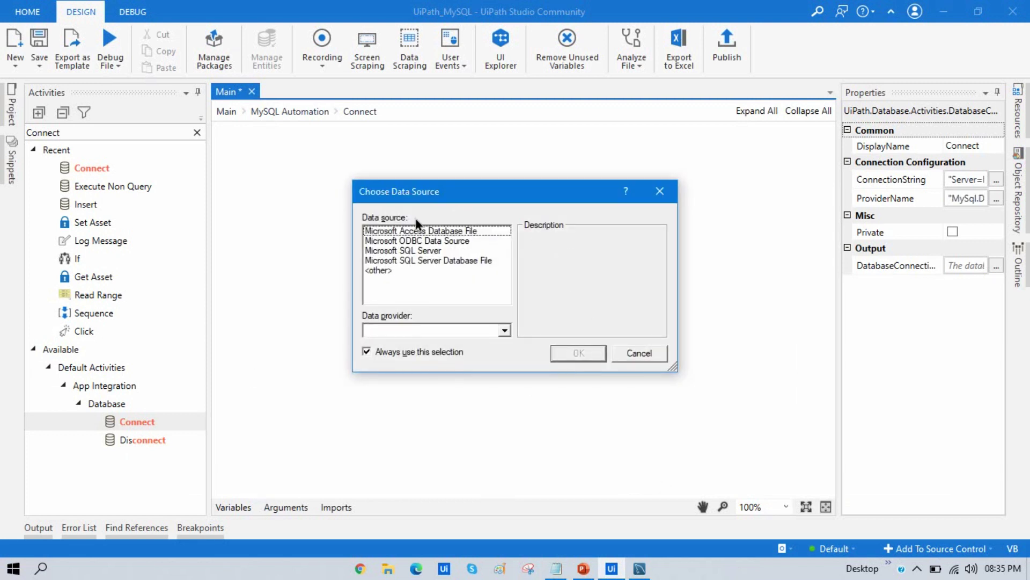
click(636, 355)
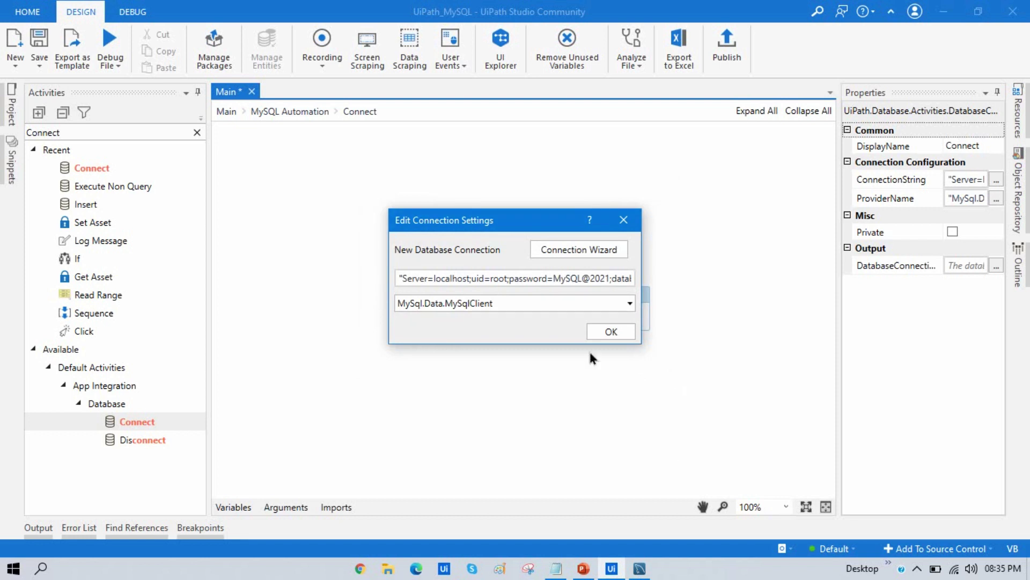
Try to reselect MySql.Data.MySqlClient as the provider and confirm the connection settings
click(445, 304)
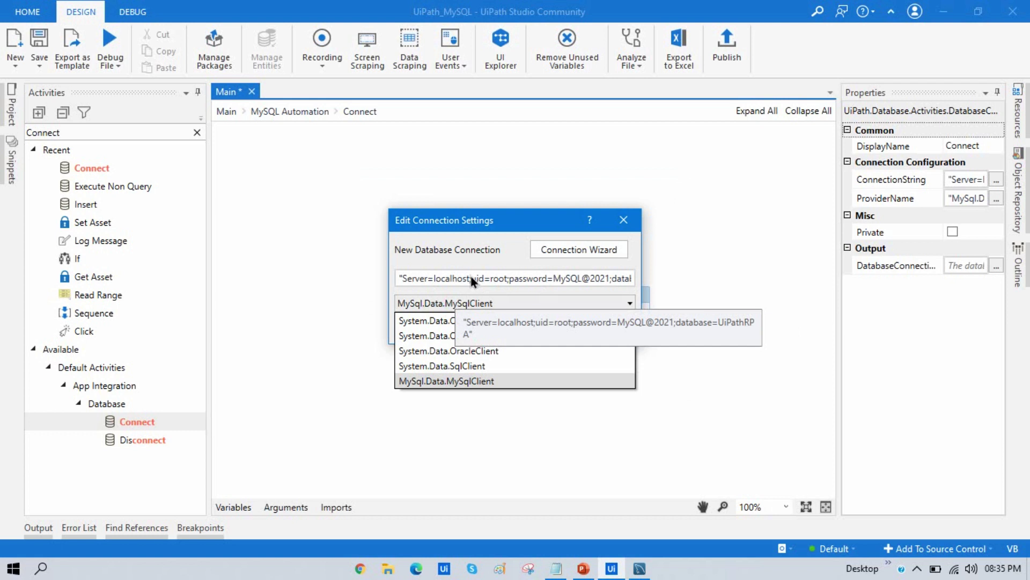
click(445, 380)
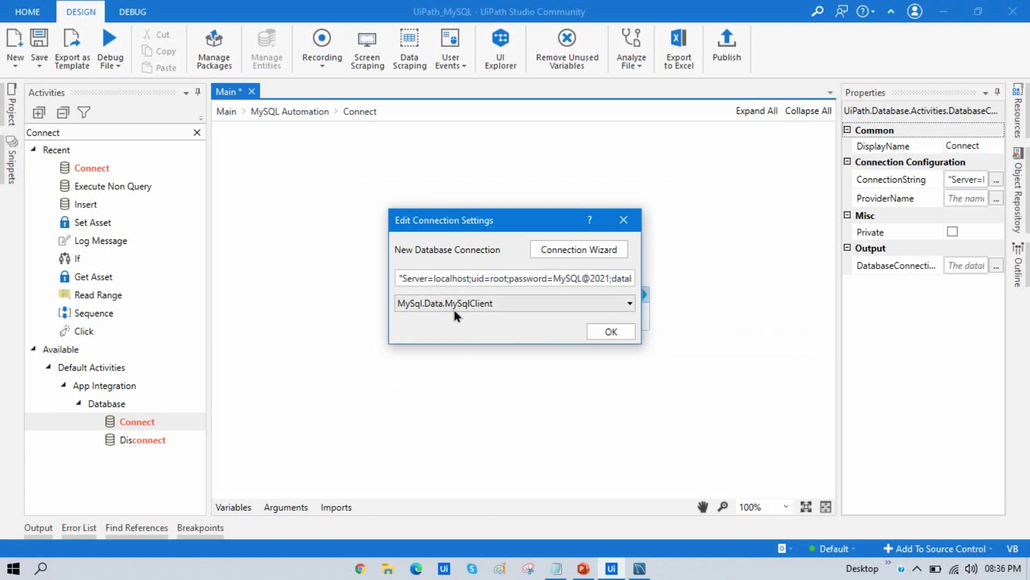
click(611, 331)
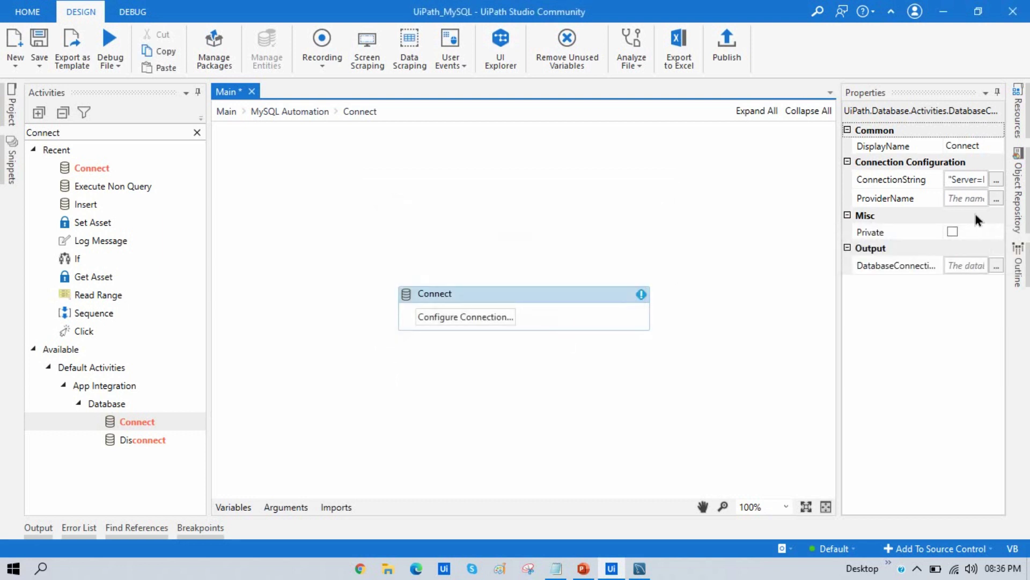
Check the Connect activity's ProviderName expression and leave it unedited
click(980, 197)
click(996, 199)
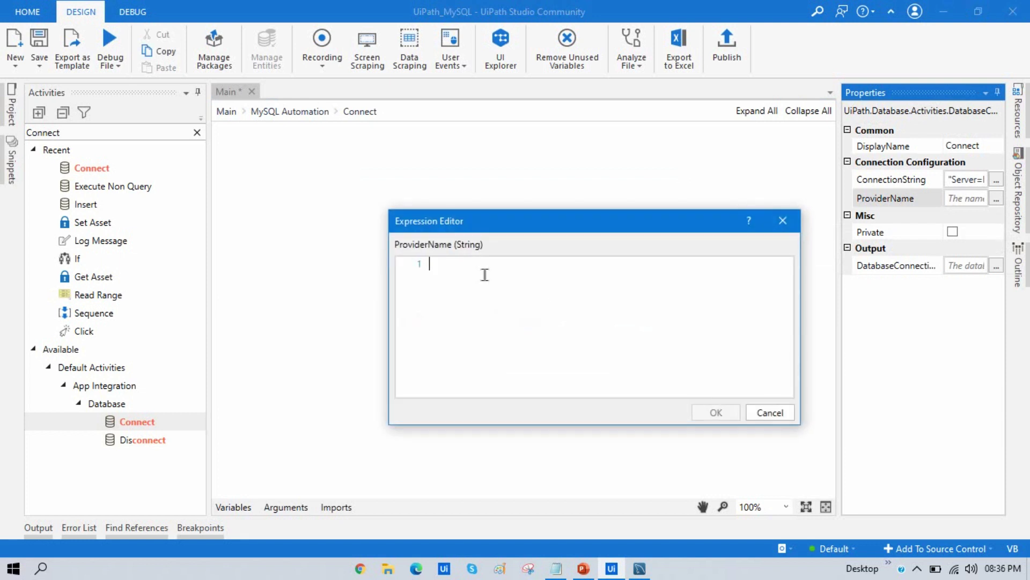
click(769, 412)
Reopen the Connect activity's connection settings, set the provider to MySql.Data.MySqlClient, and confirm
click(513, 322)
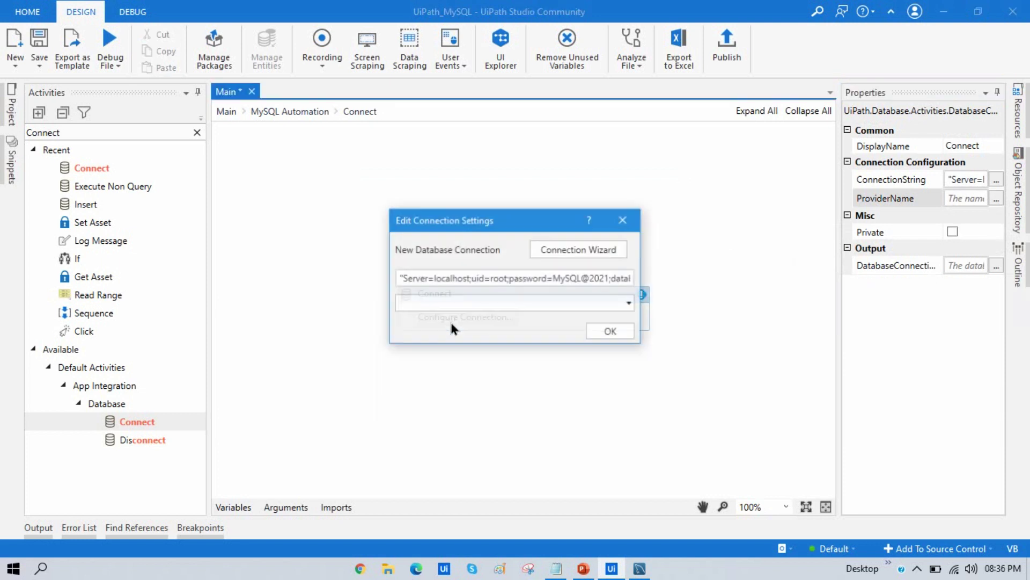
click(522, 303)
click(445, 380)
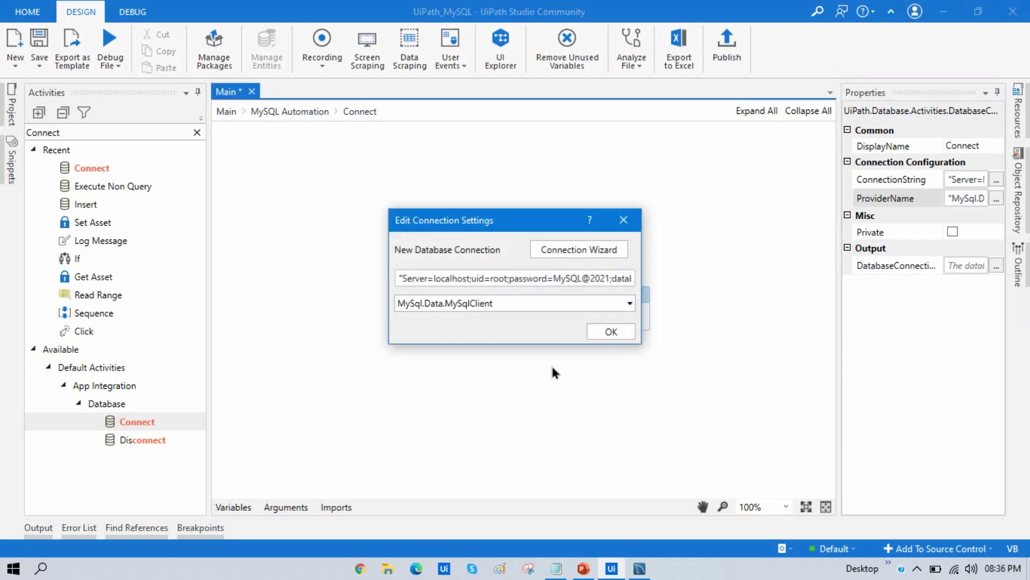
click(617, 332)
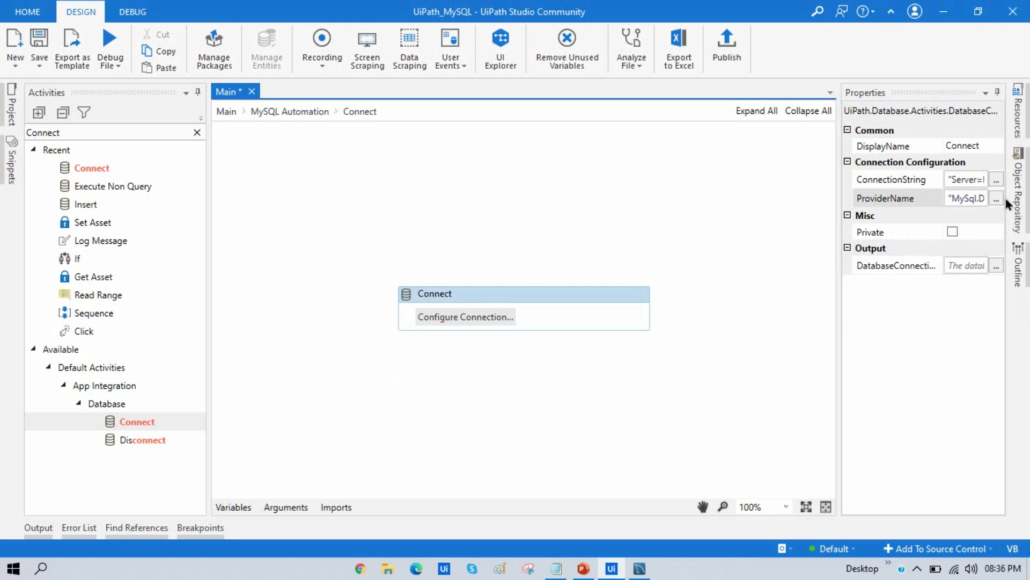
Check the Connect activity's ProviderName and ConnectionString expressions without changing them
click(993, 222)
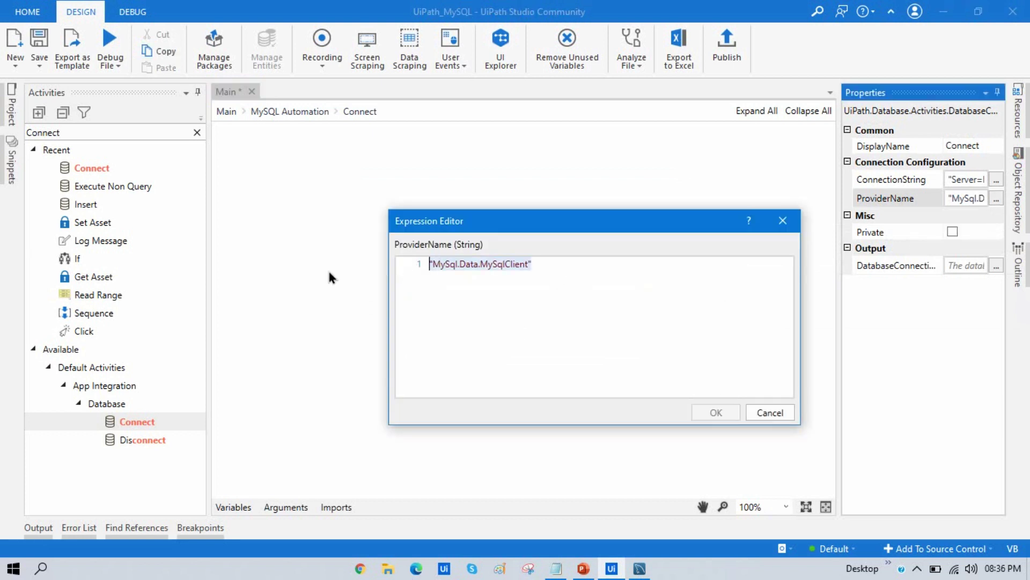
click(770, 412)
click(995, 179)
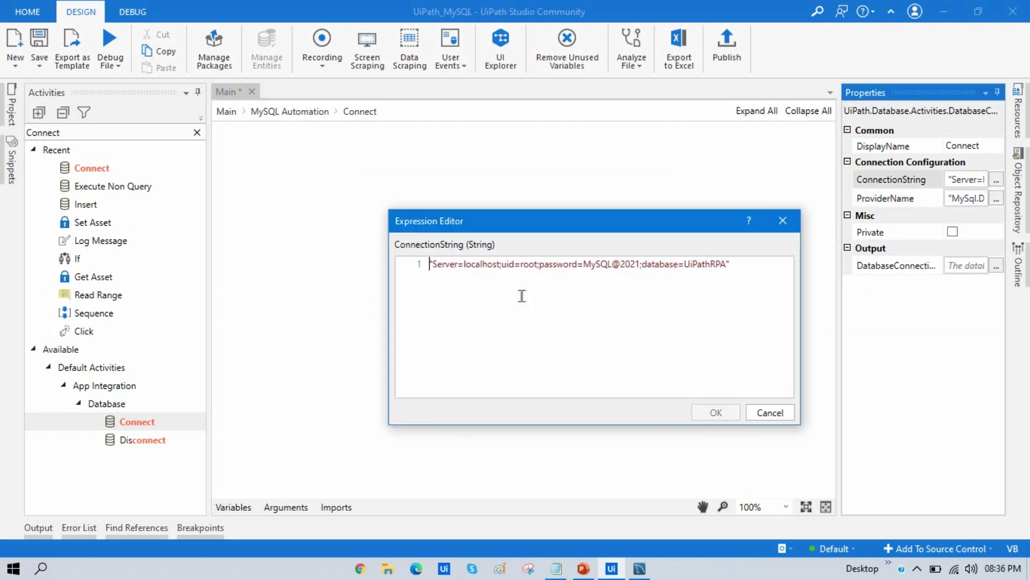
drag(732, 265, 395, 270)
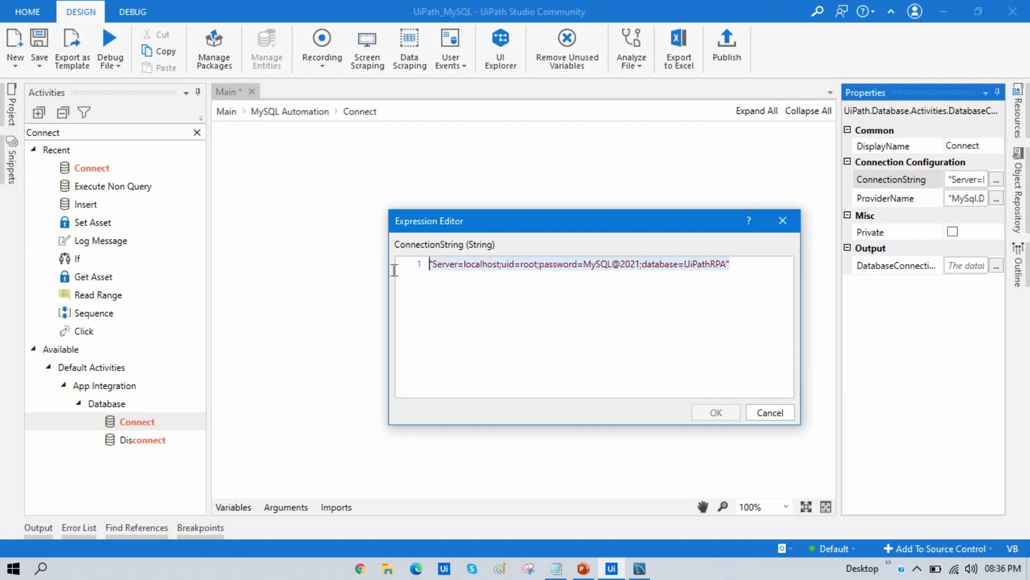
click(769, 412)
Save the workflow, return to the MySQL Automation flowchart, and run the project
key(ctrl+s)
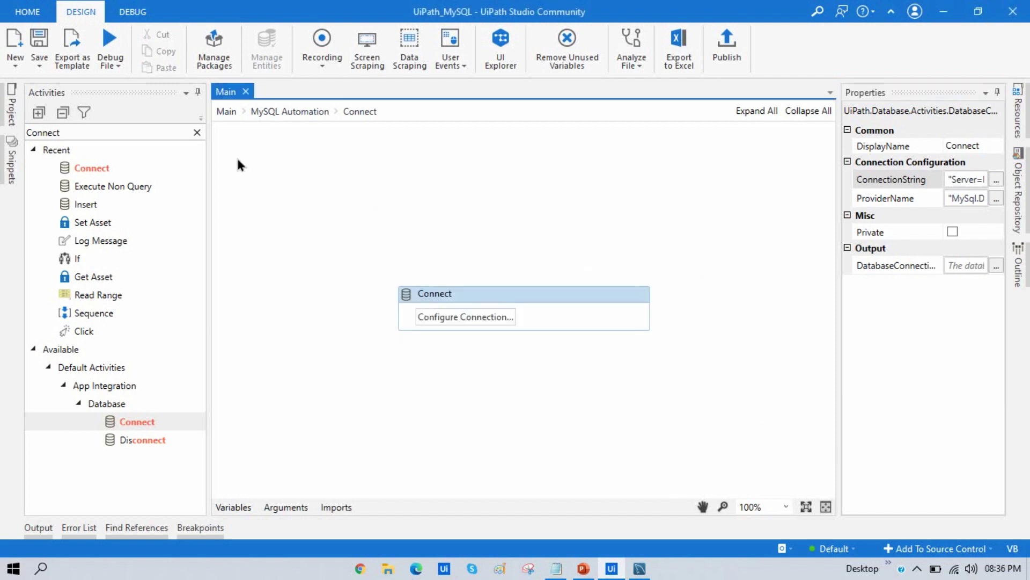
click(279, 112)
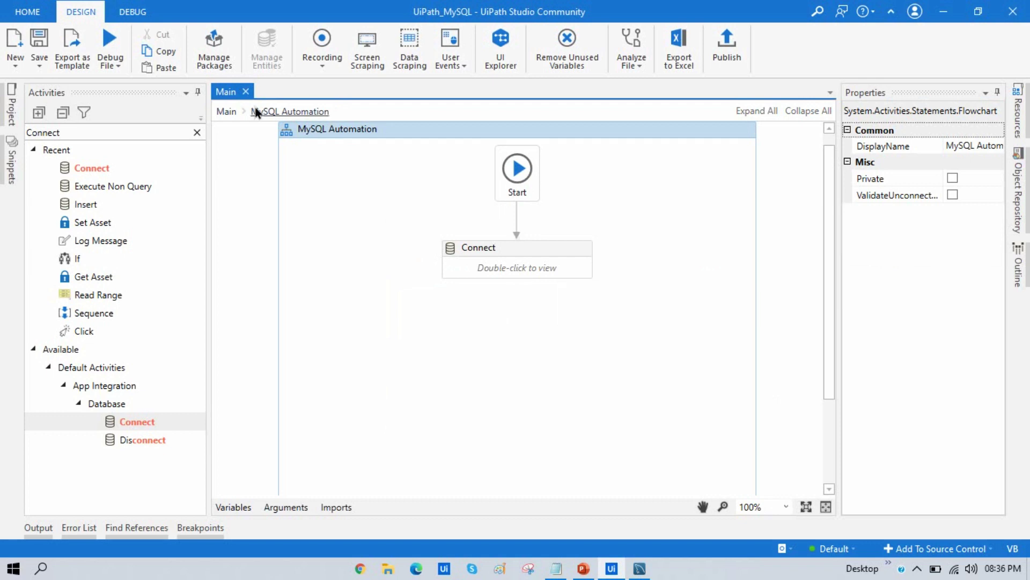
click(115, 63)
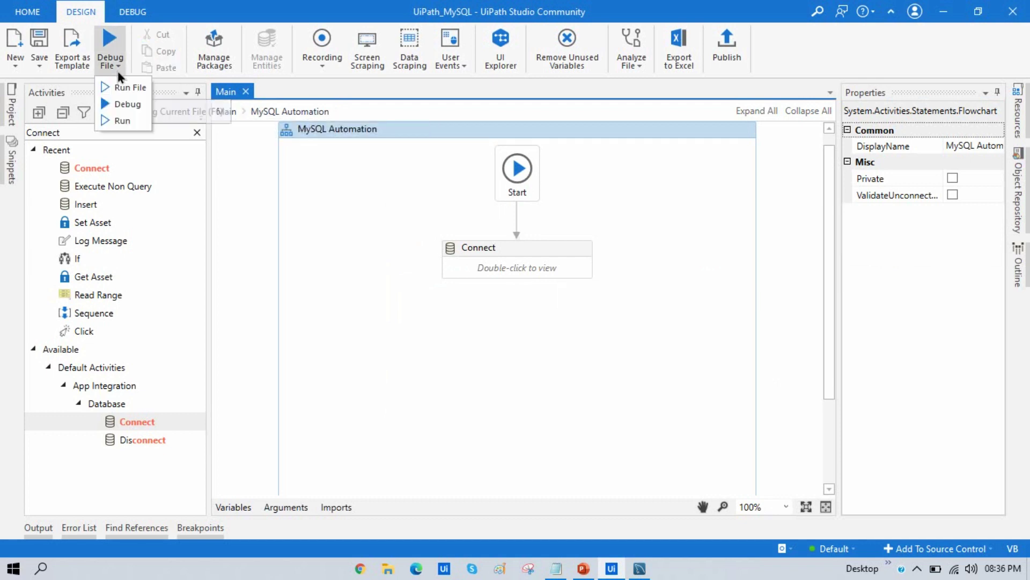
click(127, 124)
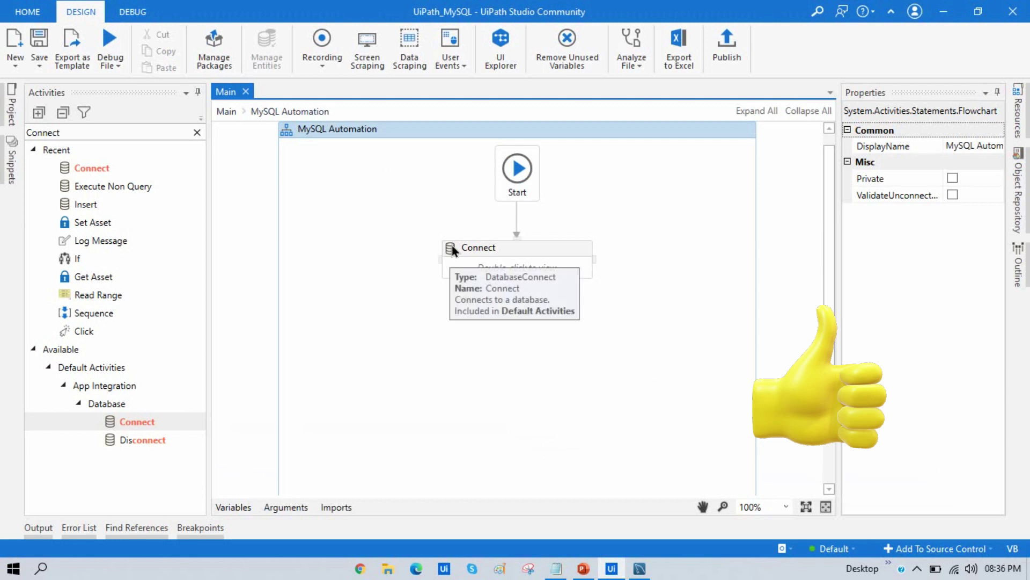
Create the variable ConnectionString as the DatabaseConnection output of the Connect activity and confirm the expression
click(539, 265)
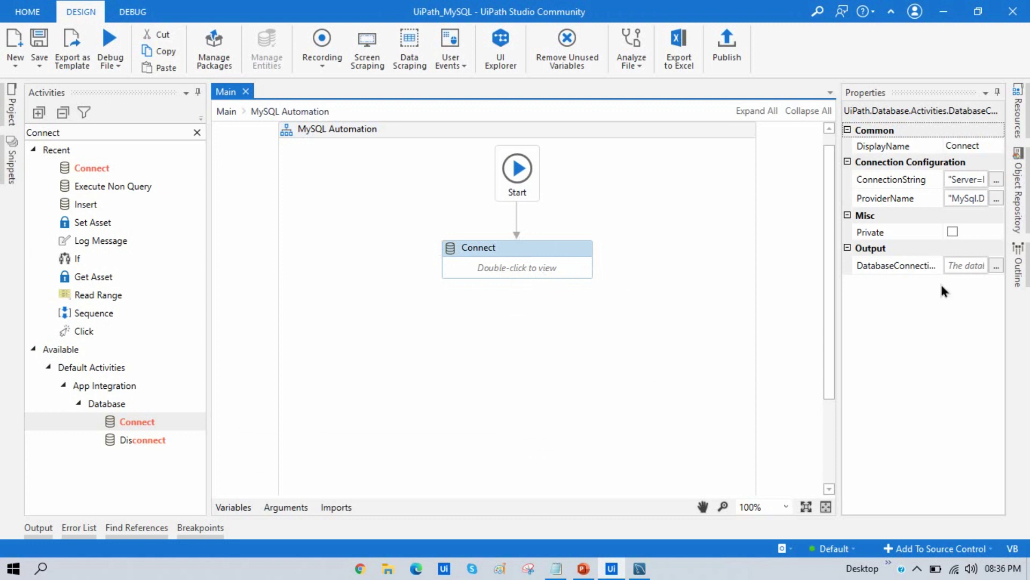
click(996, 265)
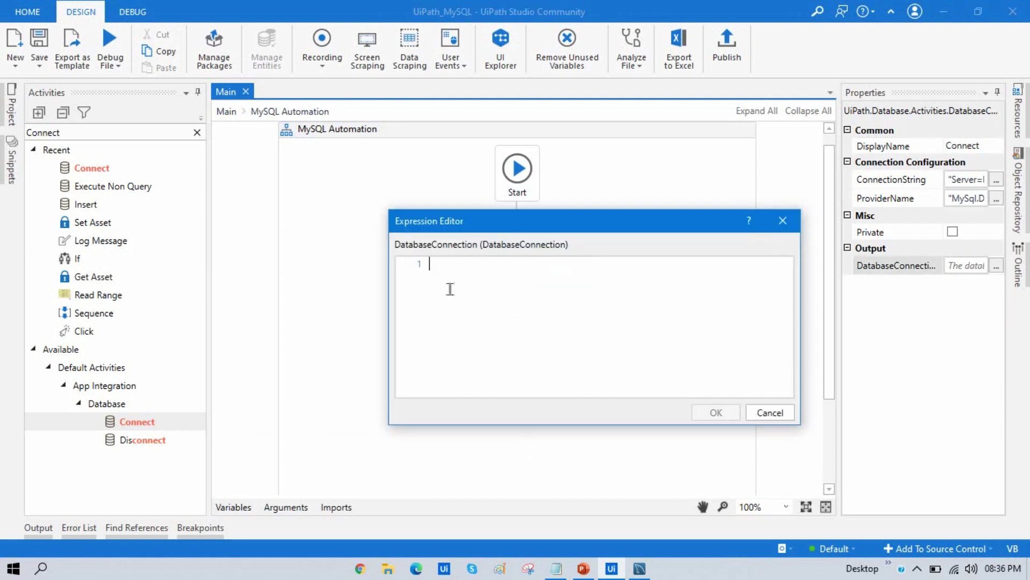
key(ctrl+k)
text(C)
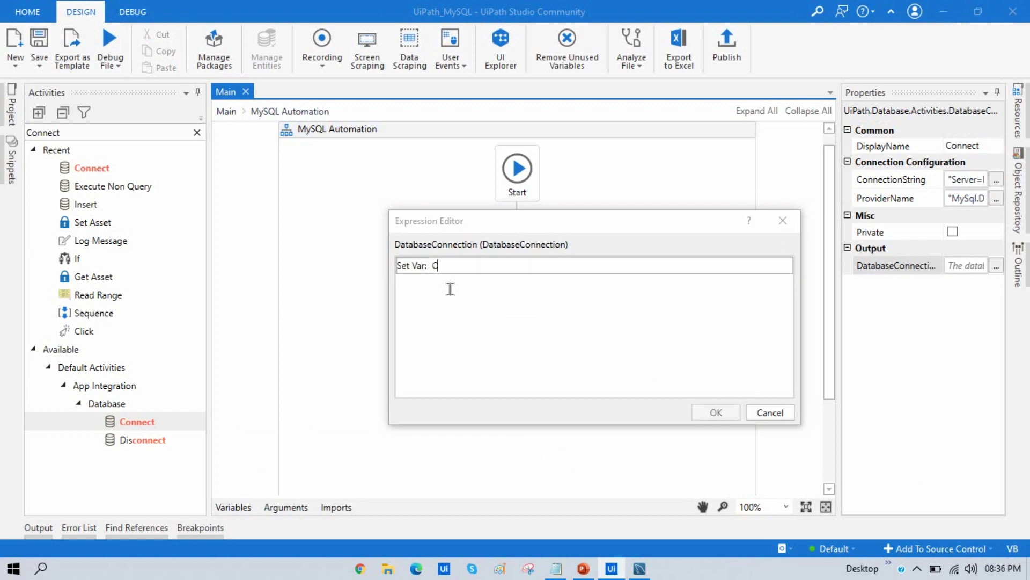
text(onnectionString)
key(Return)
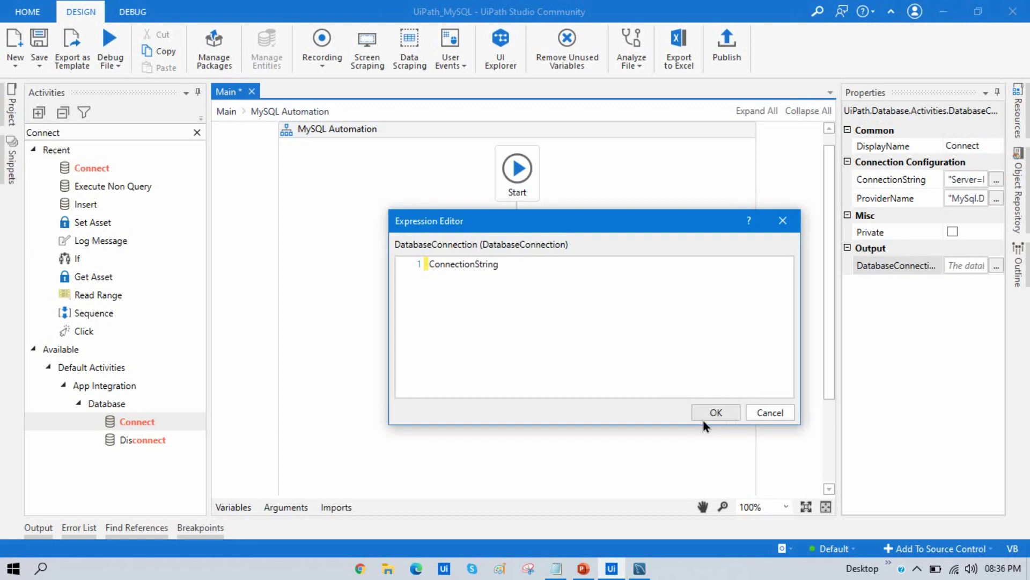
click(716, 412)
click(630, 338)
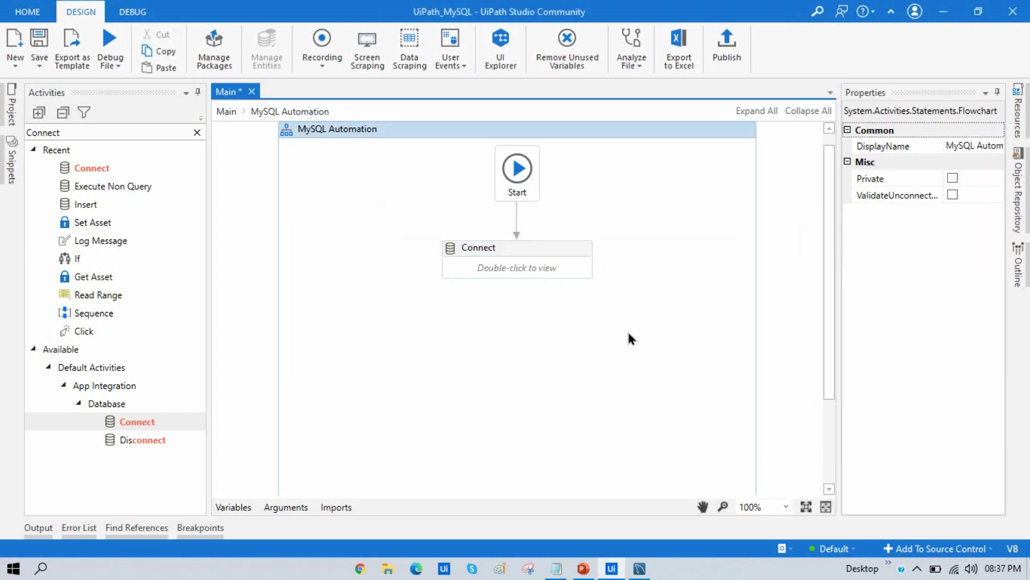
Nudge the Connect activity slightly upward in the MySQL Automation flowchart and save the workflow
click(527, 250)
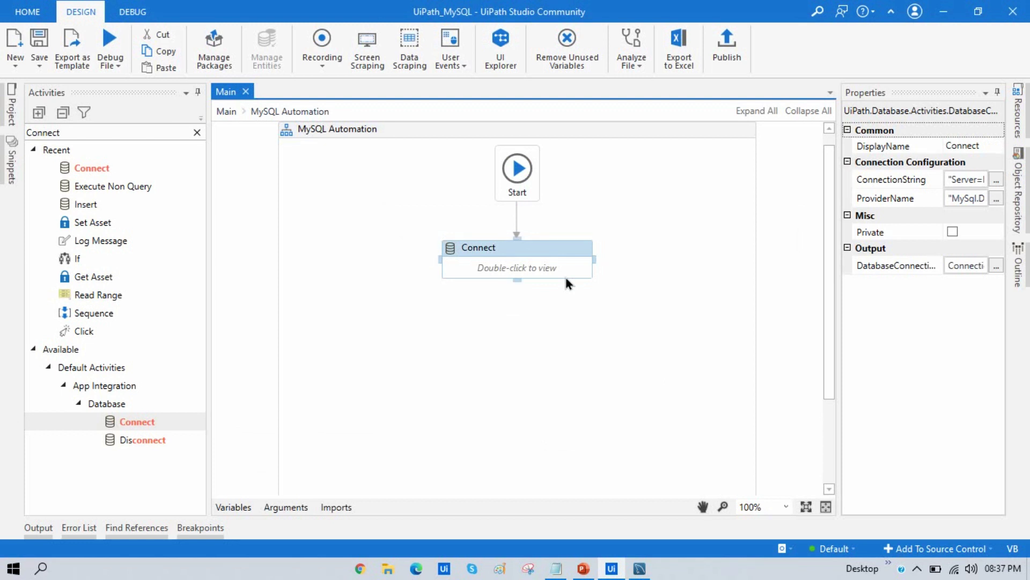
key(Up)
key(ctrl+s)
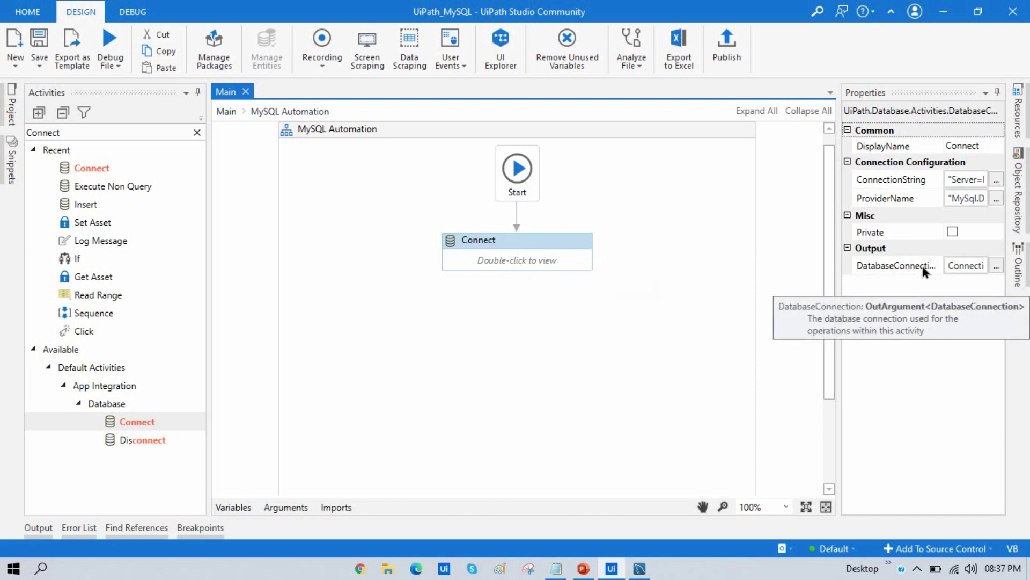
Check the variable type and scope of the ConnectionString variable, leaving the variable list closed
click(234, 506)
click(519, 378)
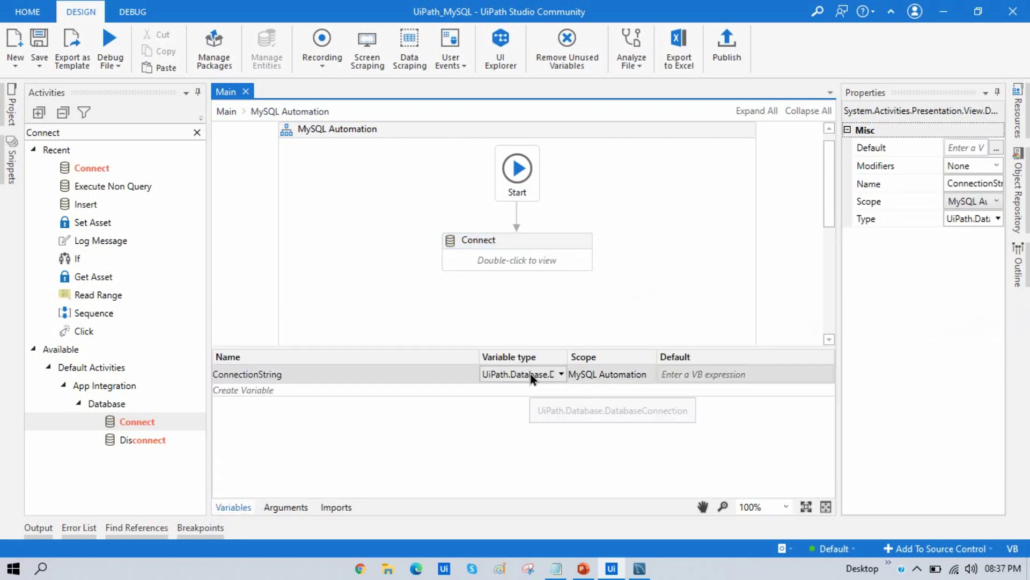
click(662, 276)
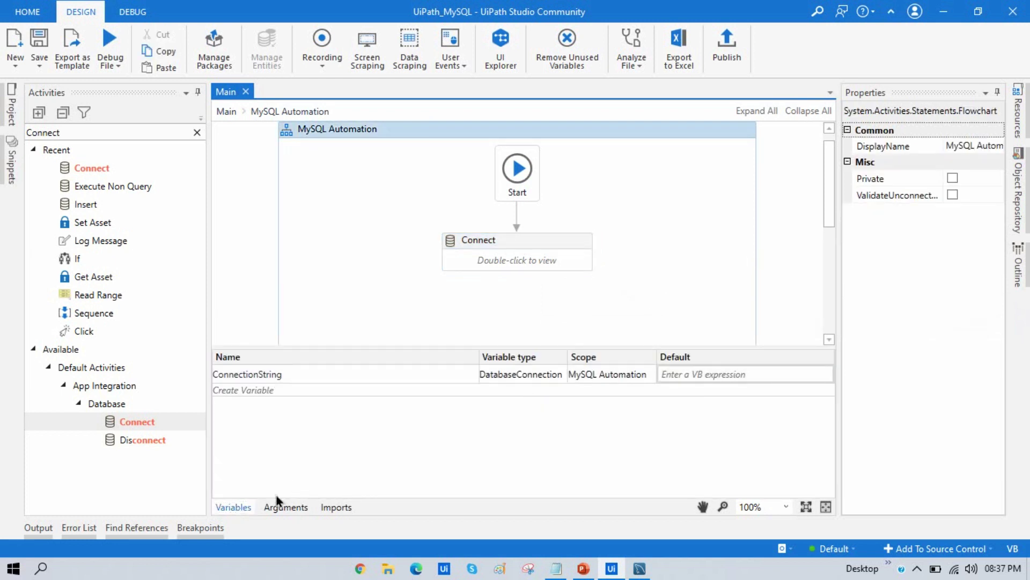
click(234, 506)
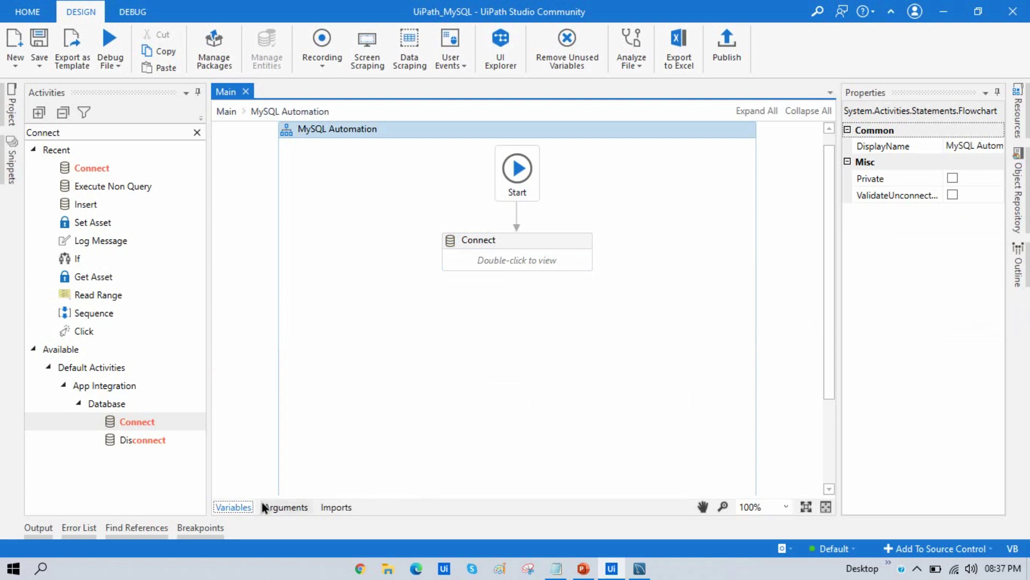
click(236, 507)
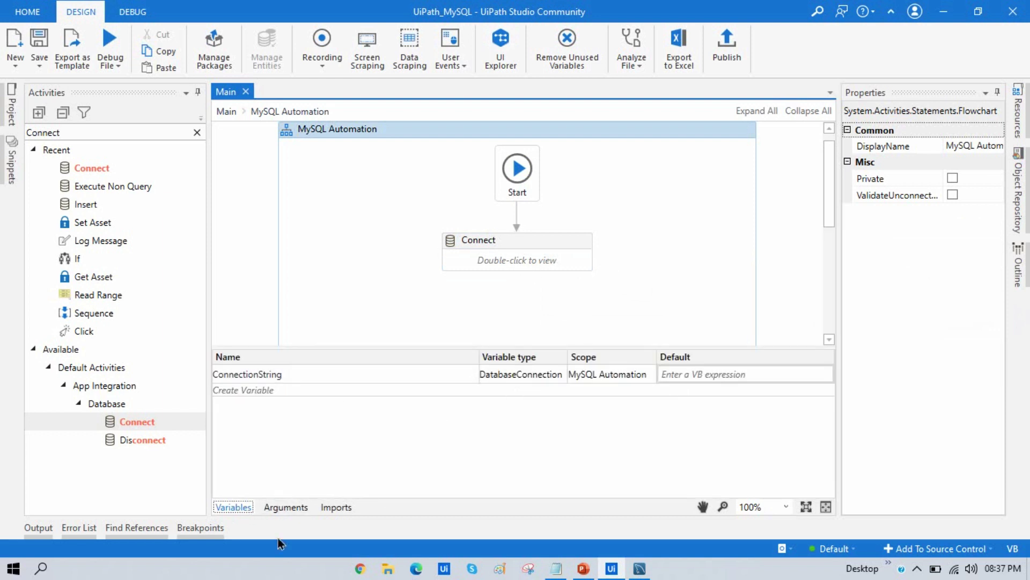
click(235, 507)
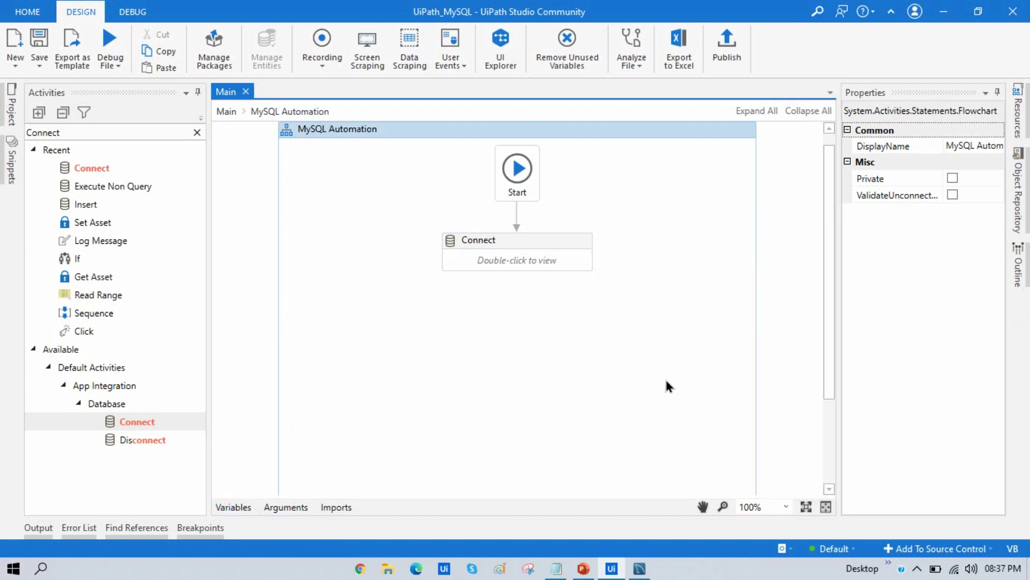